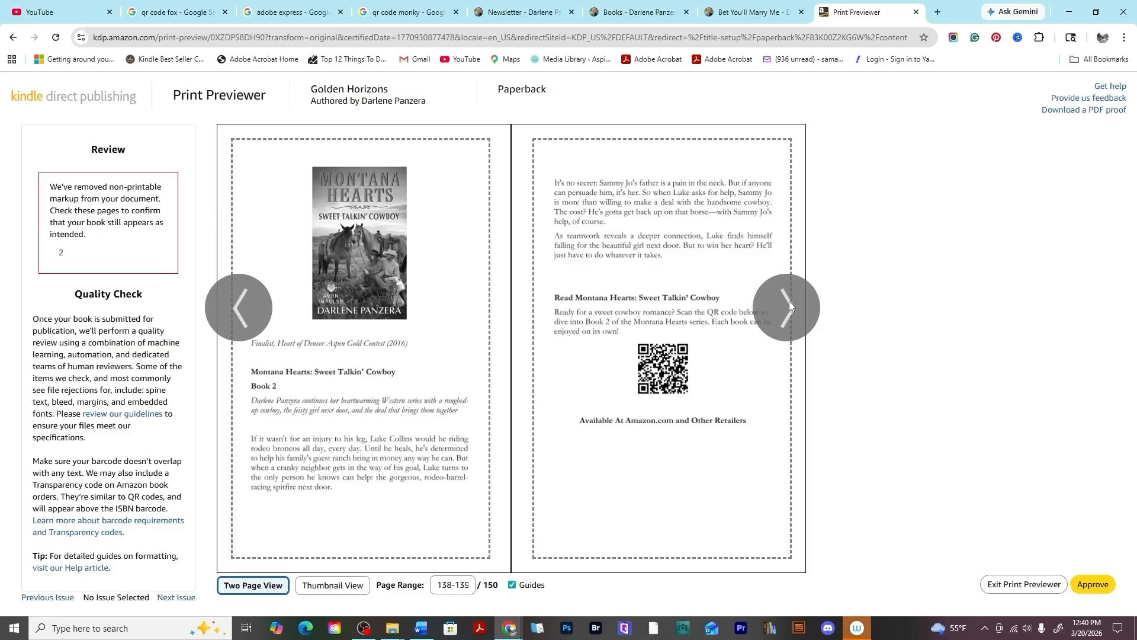
Page through the back-matter spreads of the paperback in the print previewer.
click(789, 301)
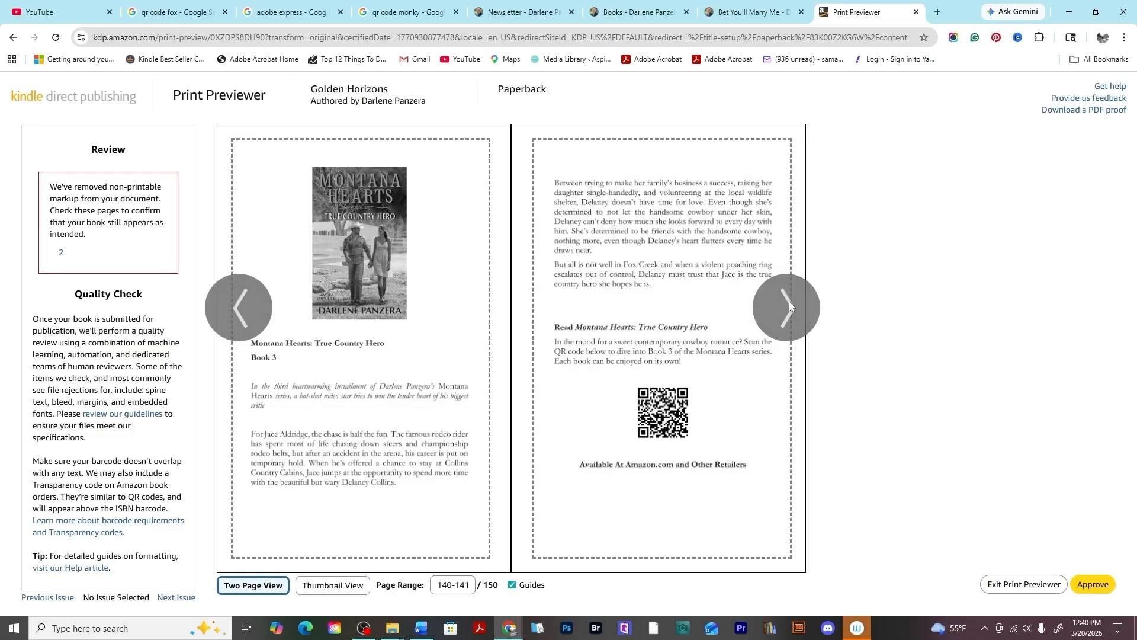
click(789, 301)
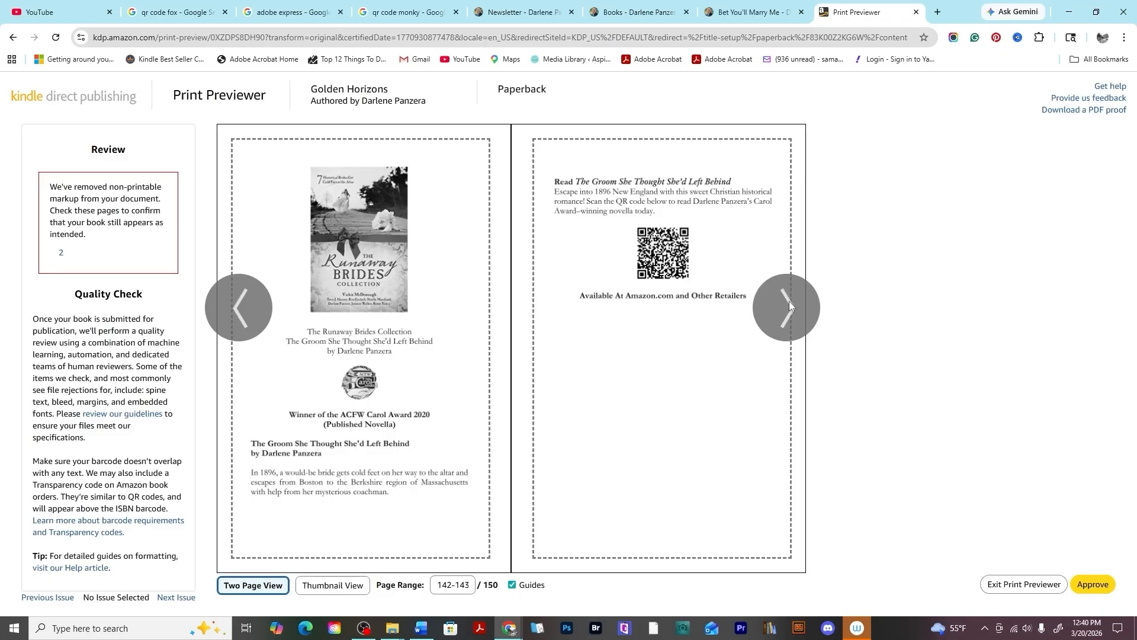
click(789, 301)
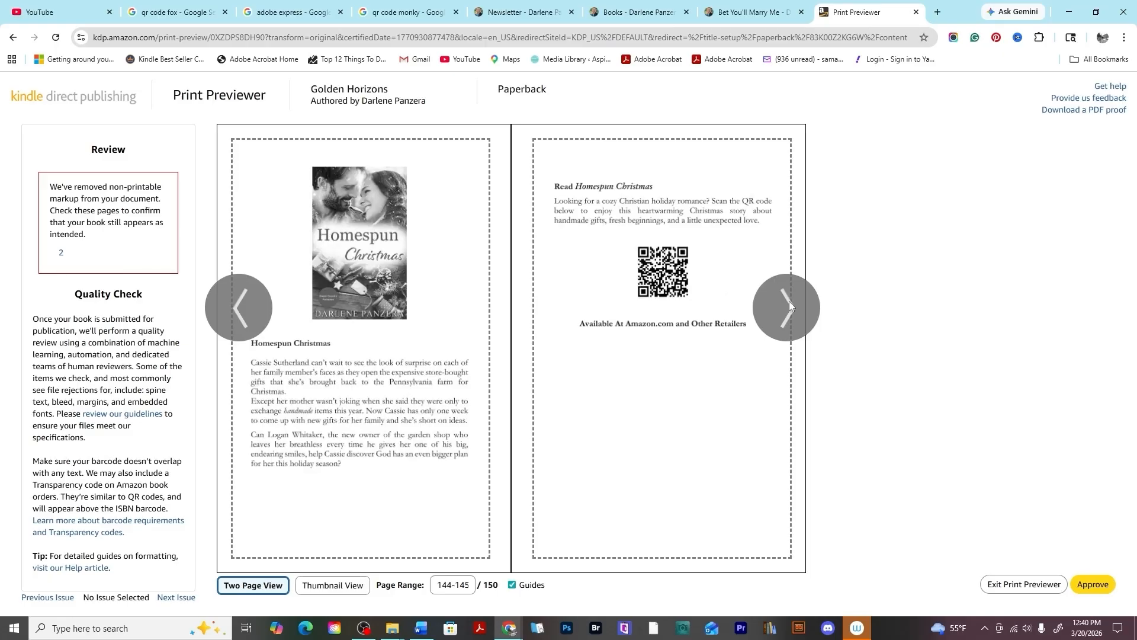
click(789, 301)
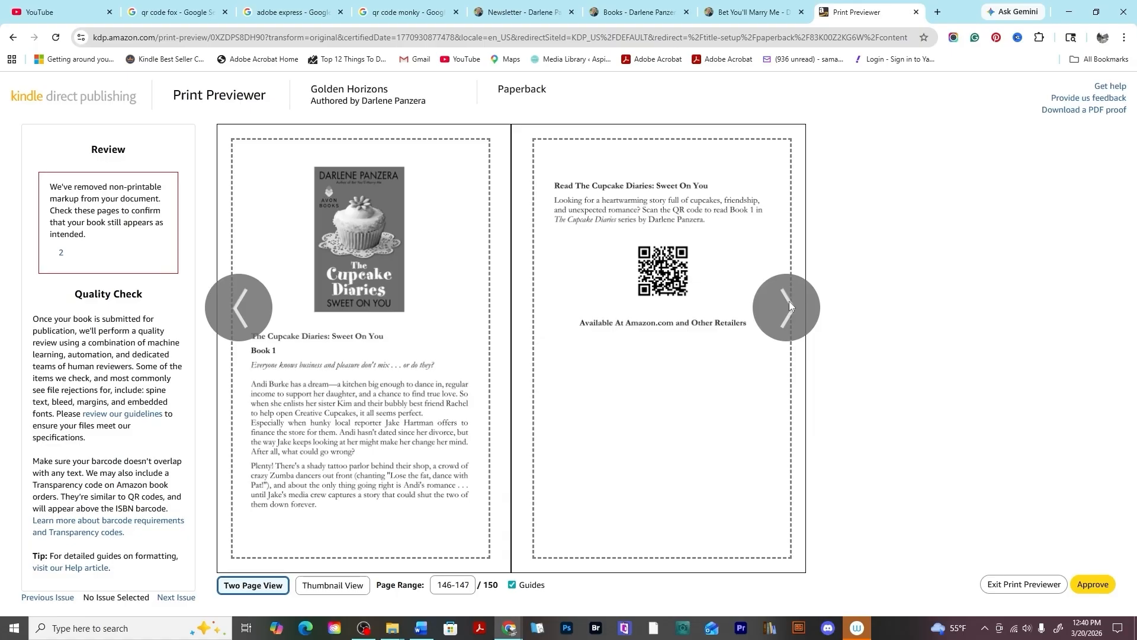
click(789, 301)
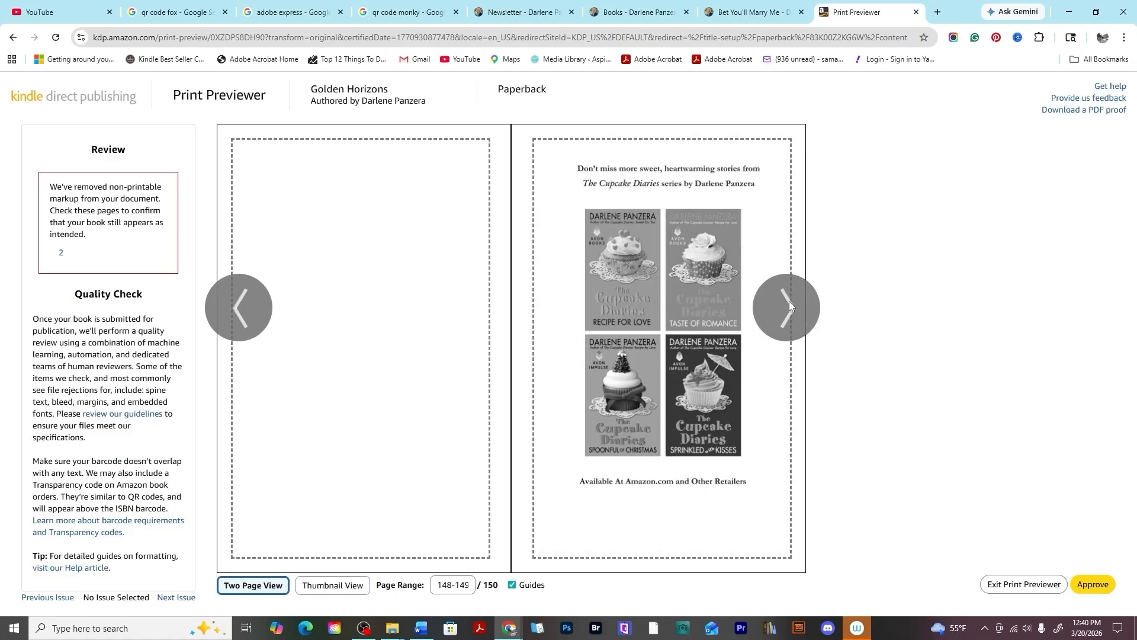
click(789, 301)
click(238, 318)
click(236, 316)
click(239, 289)
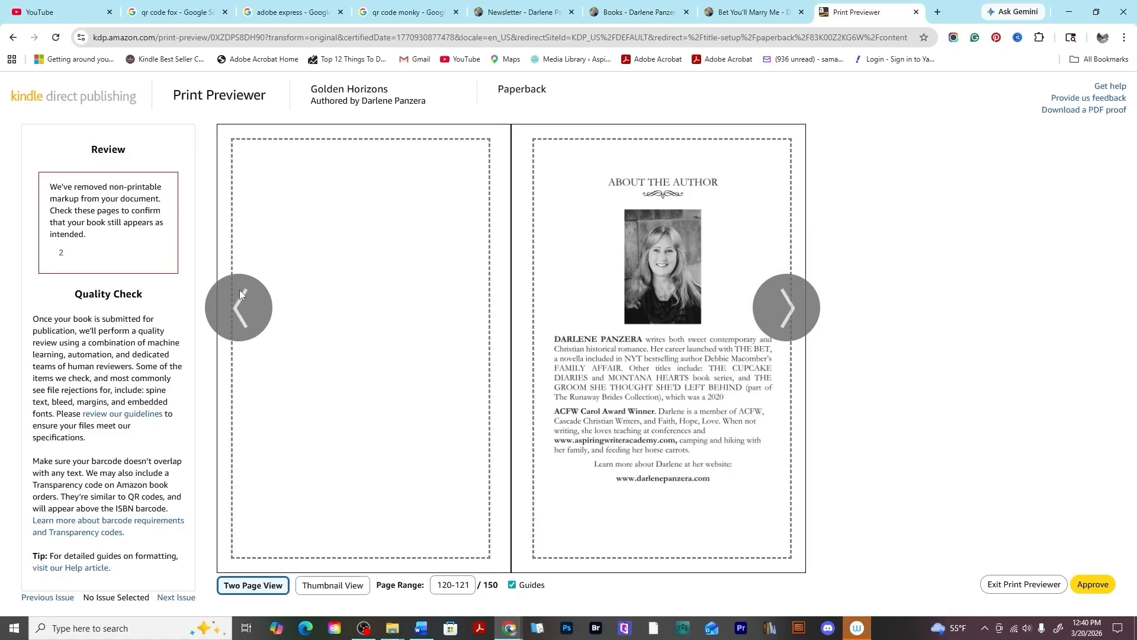
click(801, 303)
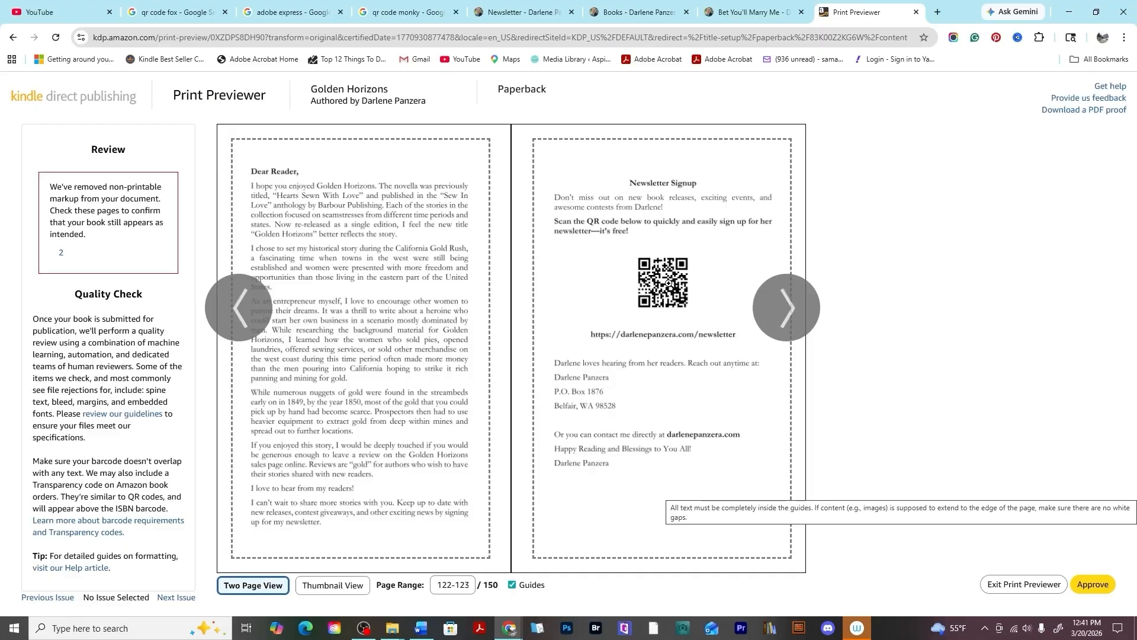
Switch to the newsletter page tab and examine the newsletter signup form.
click(517, 6)
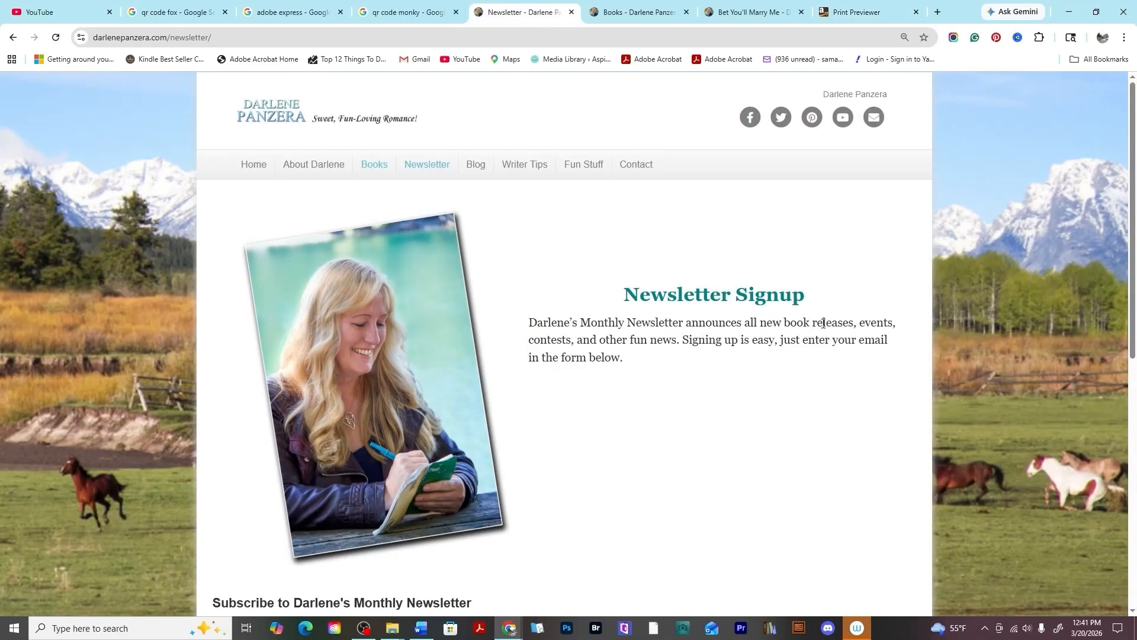
scroll(823, 323, down, 5)
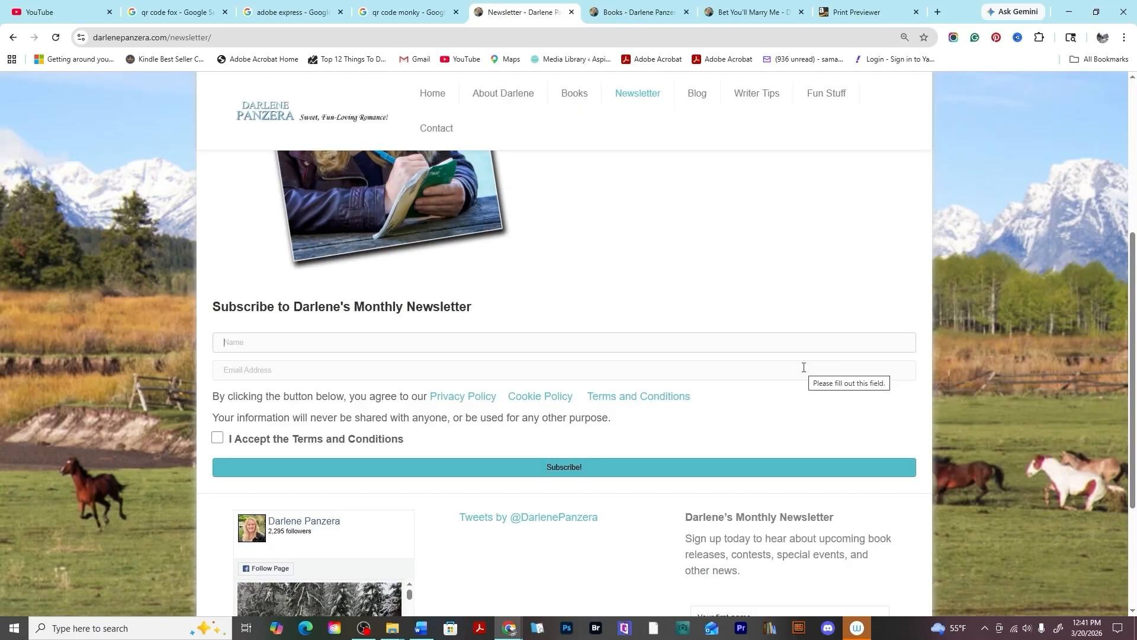
scroll(804, 368, up, 4)
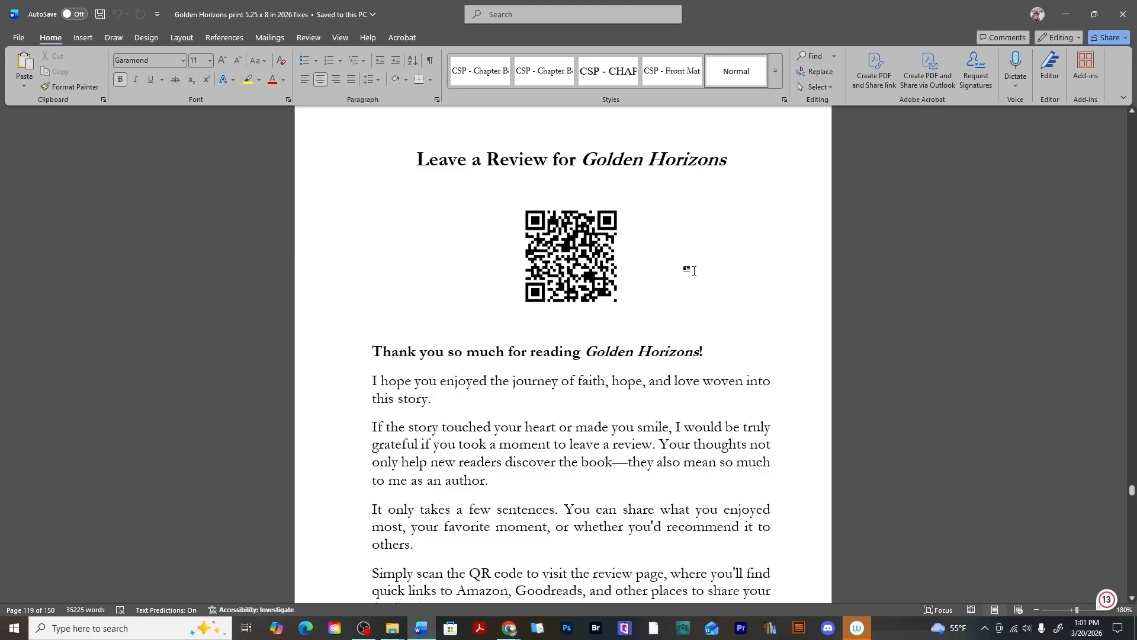
Show paragraph marks and hidden formatting symbols in the manuscript.
click(1066, 7)
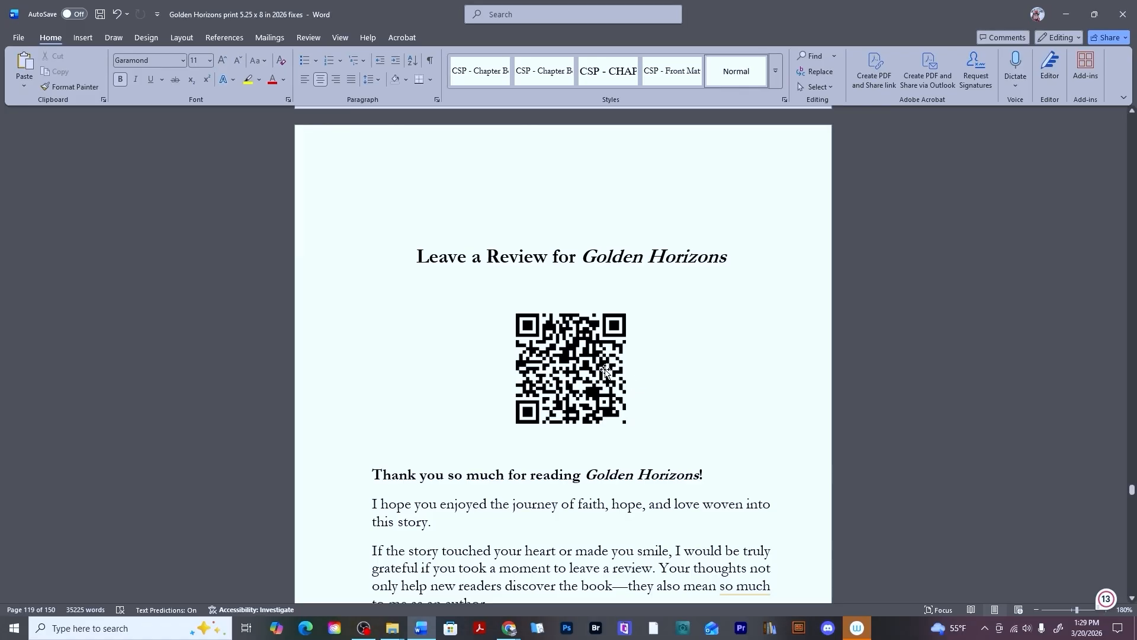
click(429, 61)
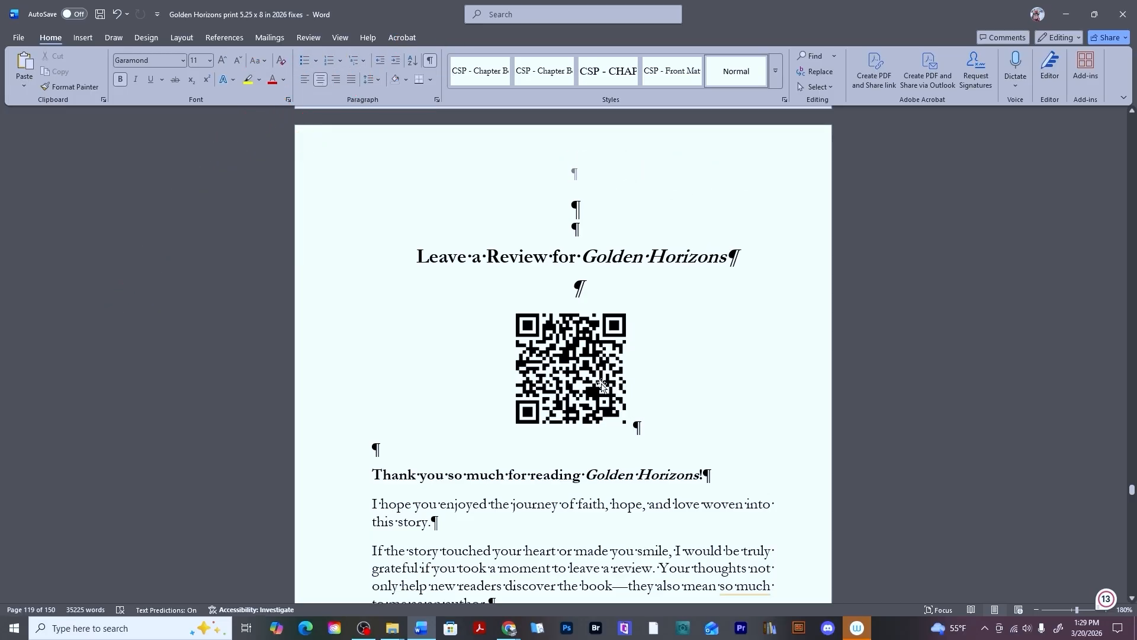
Delete the existing QR code image under the Leave a Review for Golden Horizons heading.
click(575, 363)
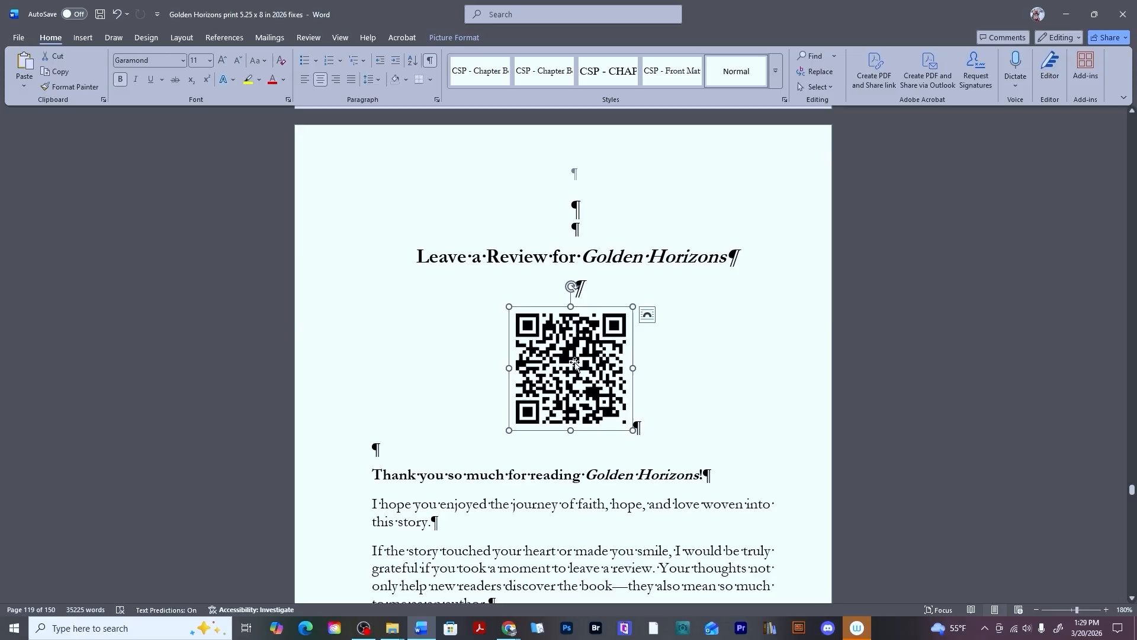
key(Delete)
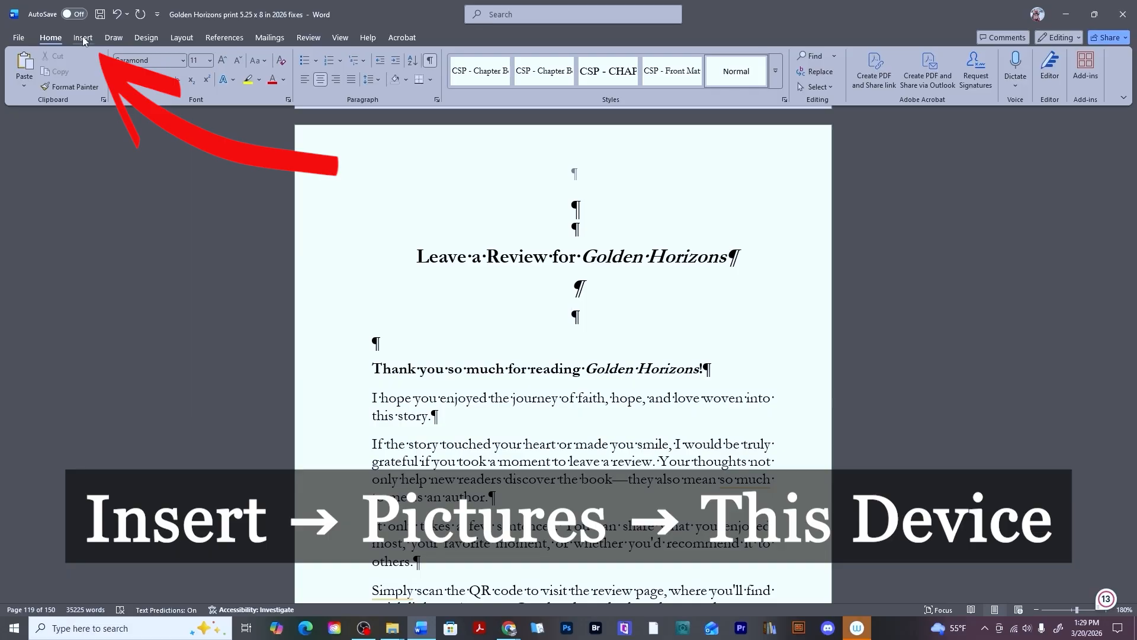
Insert the 'Leave a Review for Golden Horizons' QR image from its folder under QR Codes on this device.
click(83, 39)
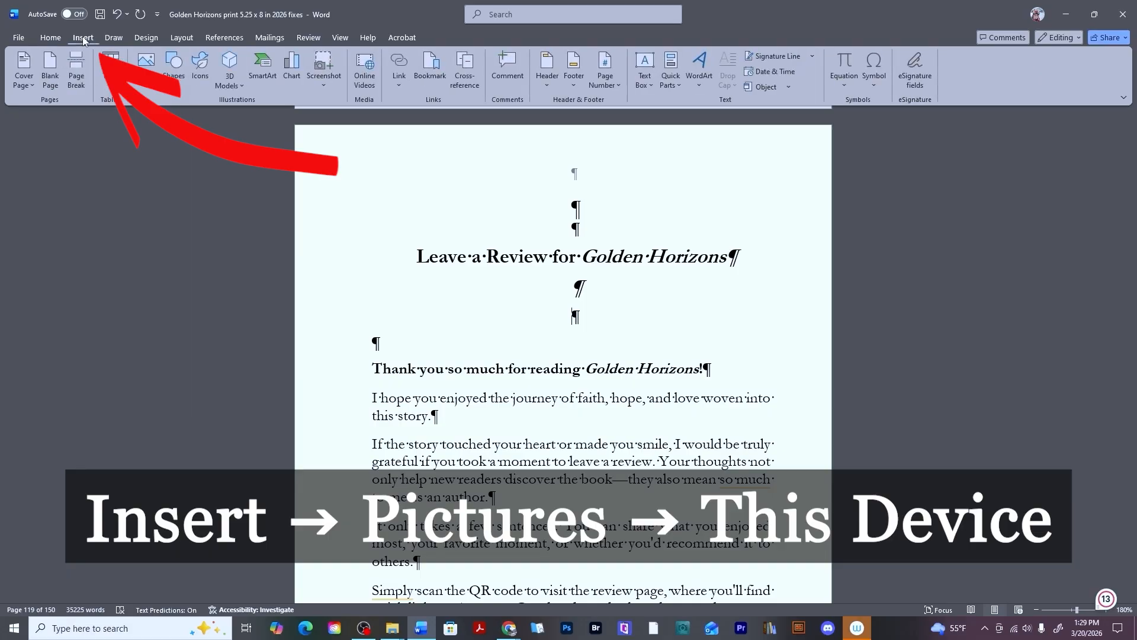
click(142, 74)
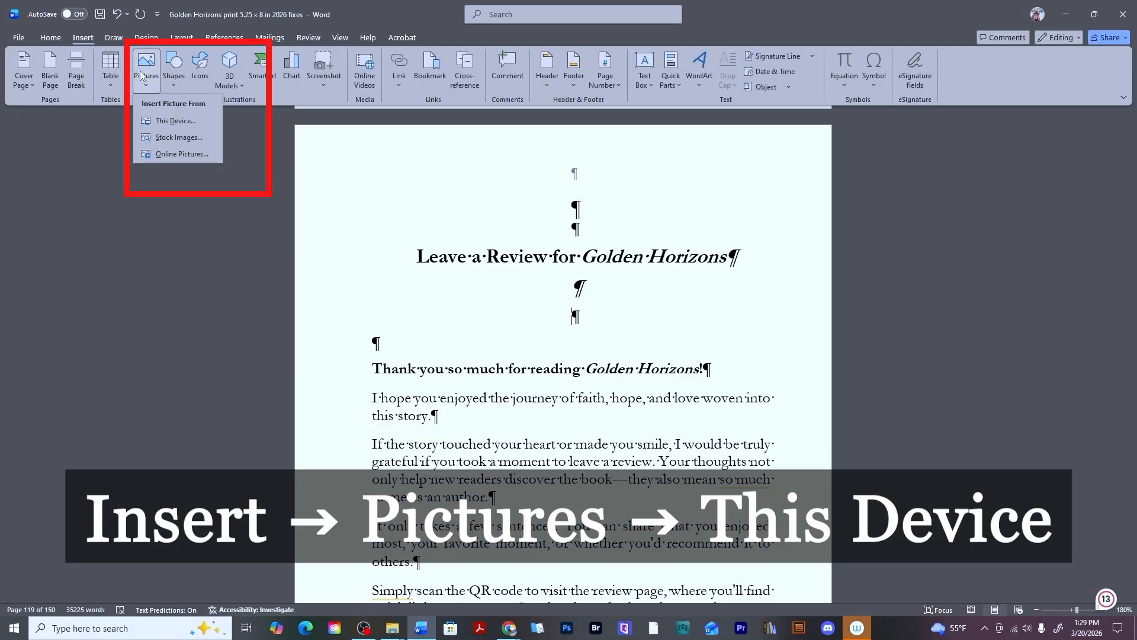
click(177, 121)
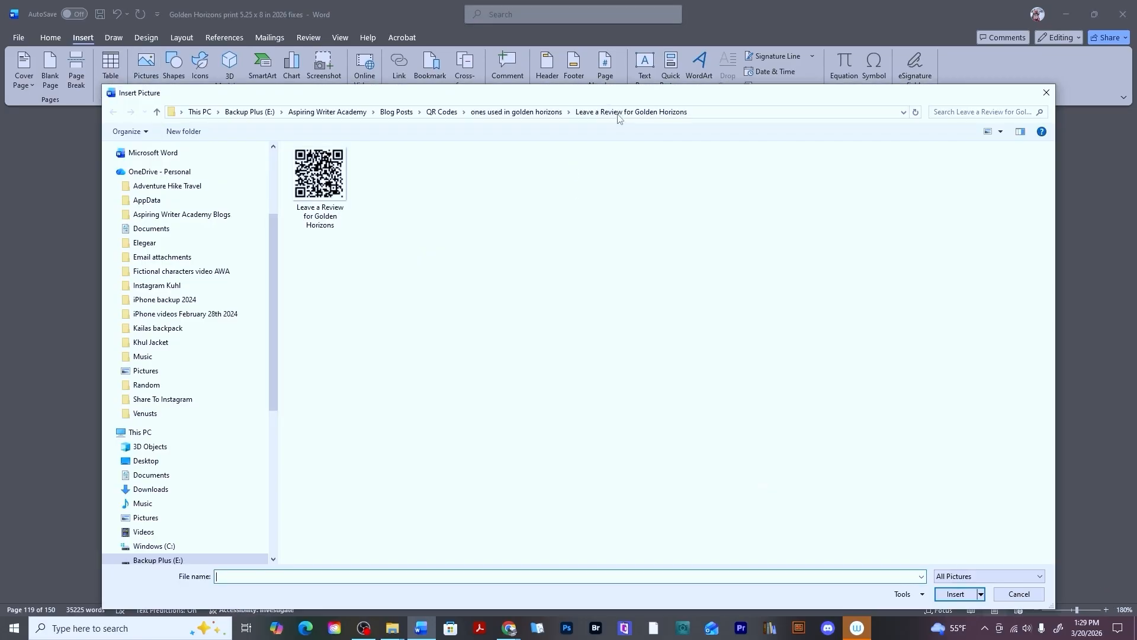
click(540, 112)
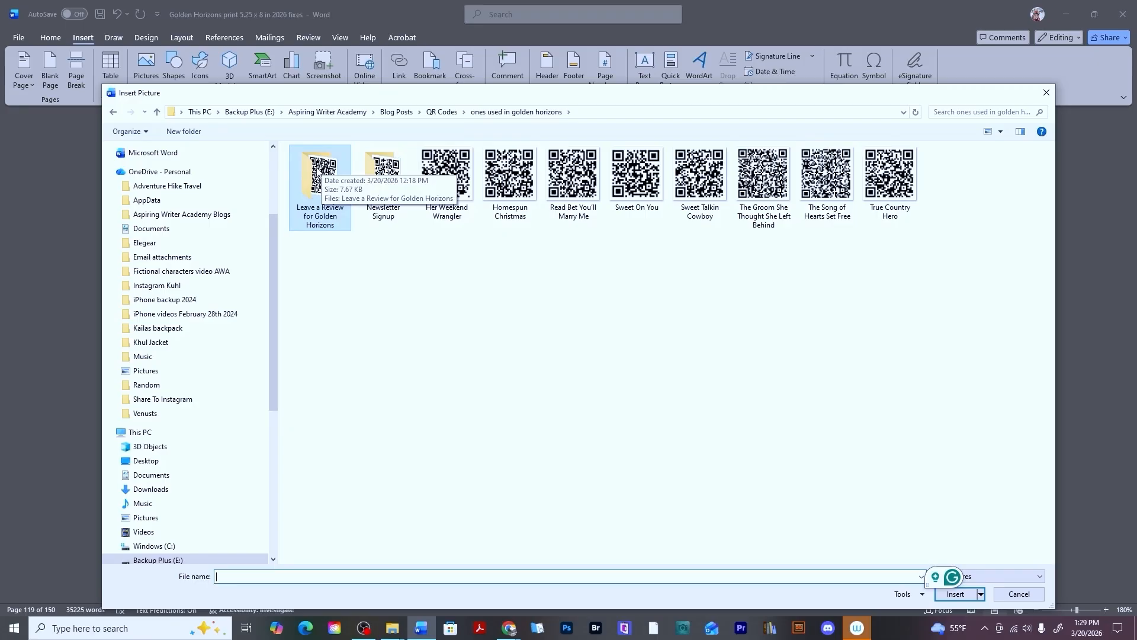
double_click(317, 172)
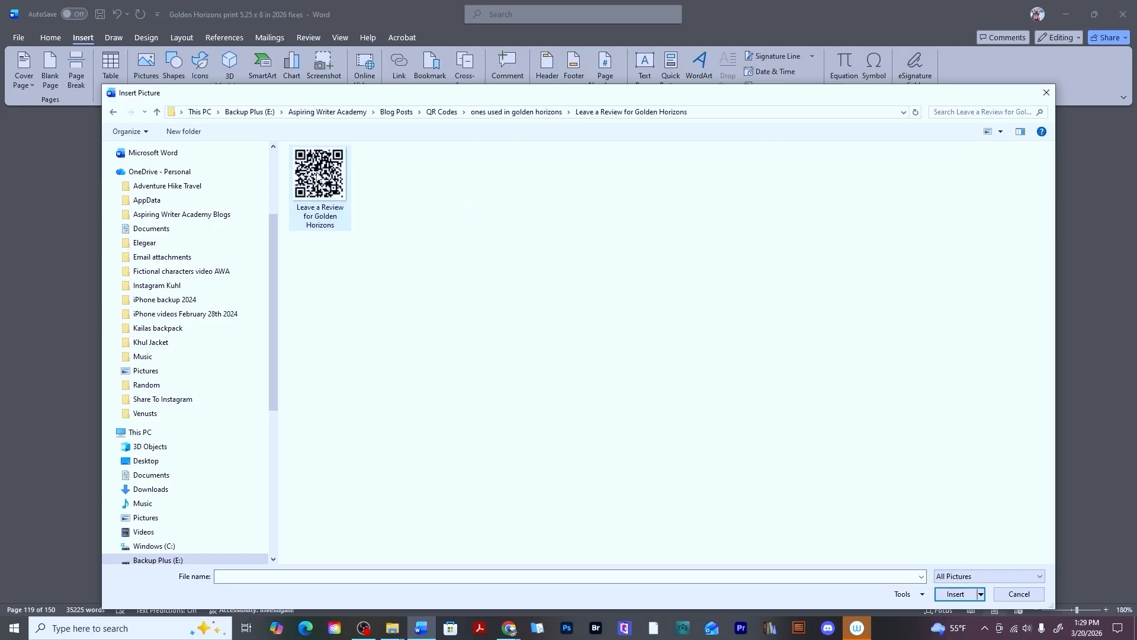
click(318, 176)
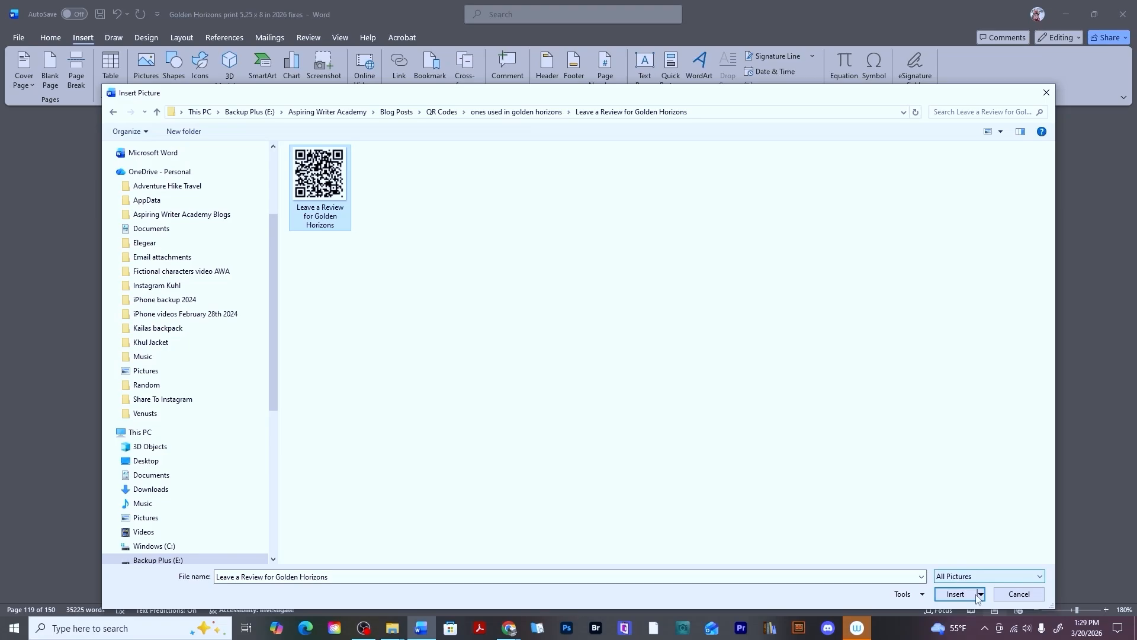
click(955, 594)
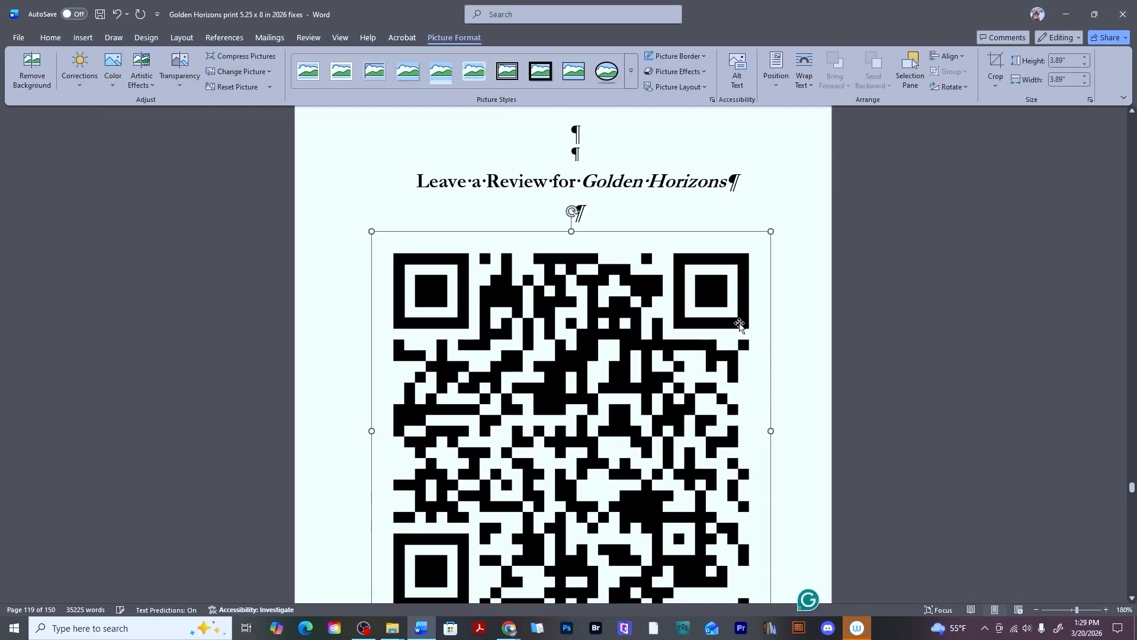
Set the inserted QR code's absolute height to 1 inch in its size and position settings.
scroll(698, 303, down, 2)
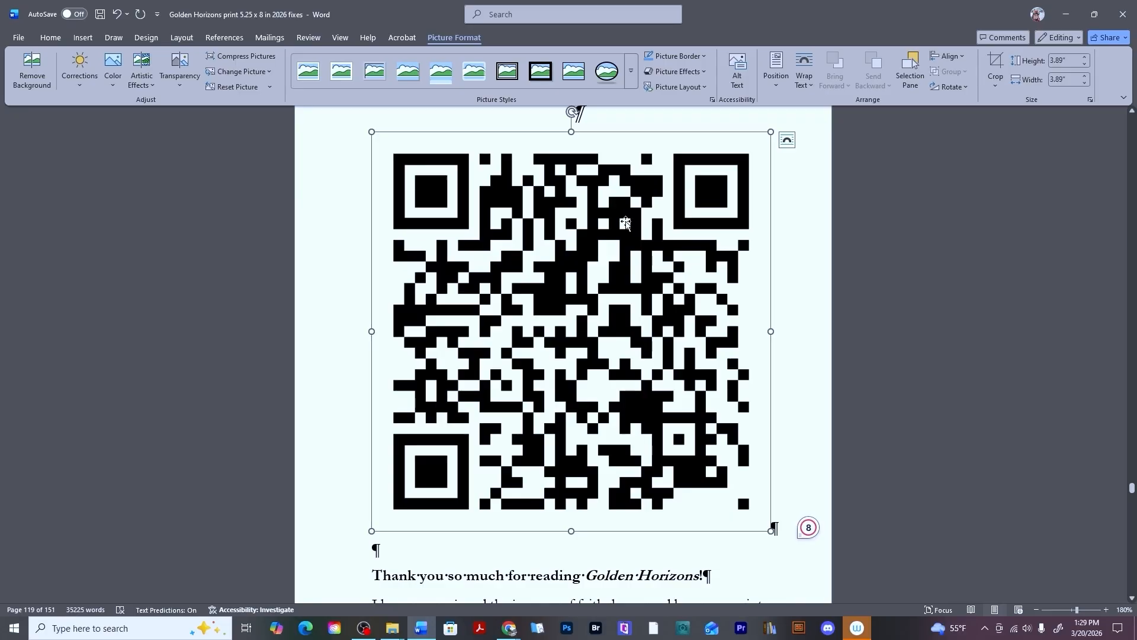
right_click(557, 230)
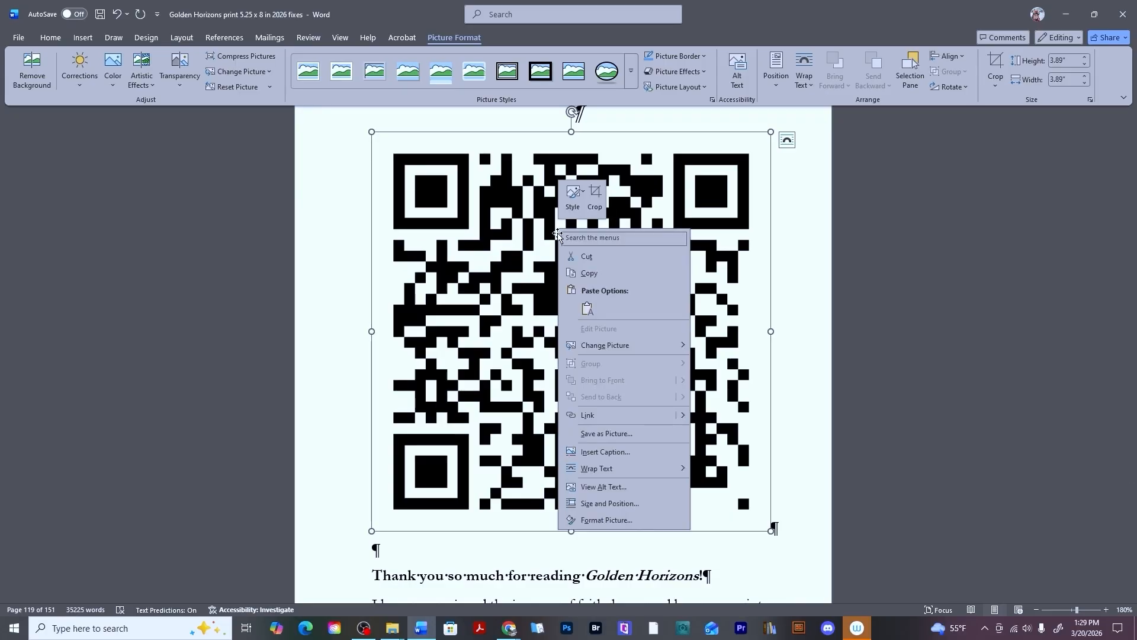
click(622, 505)
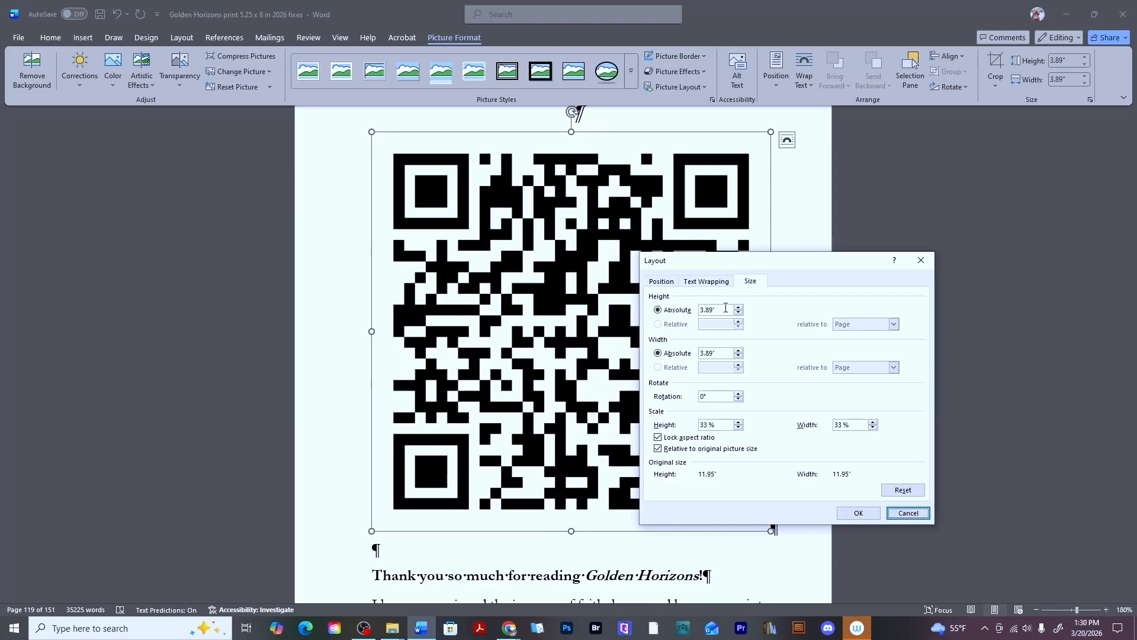
double_click(726, 307)
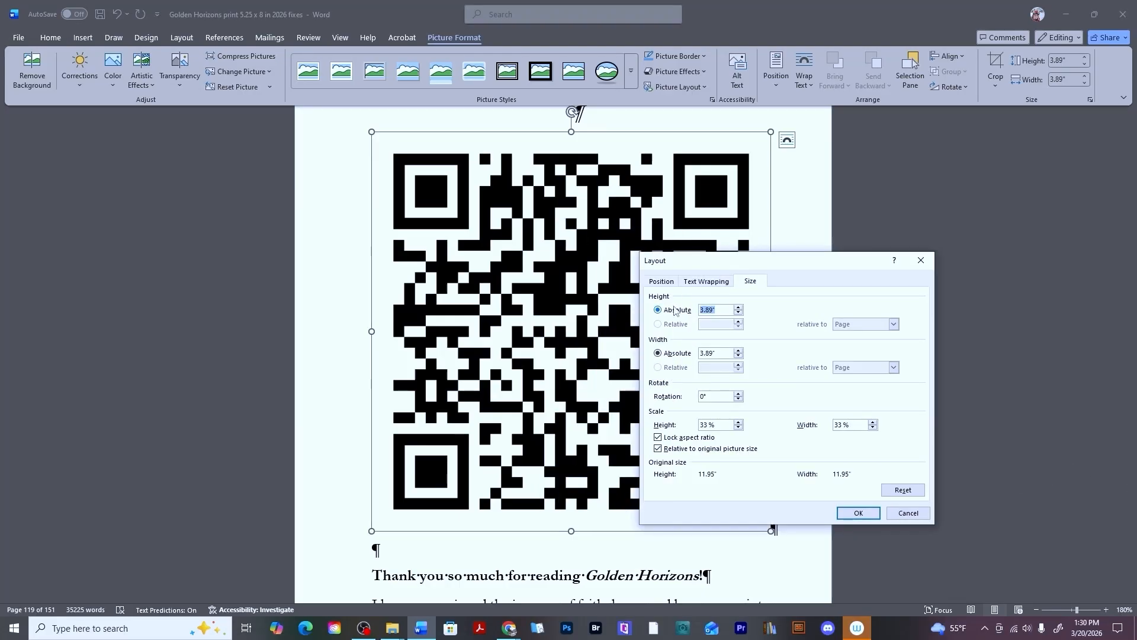
text(1)
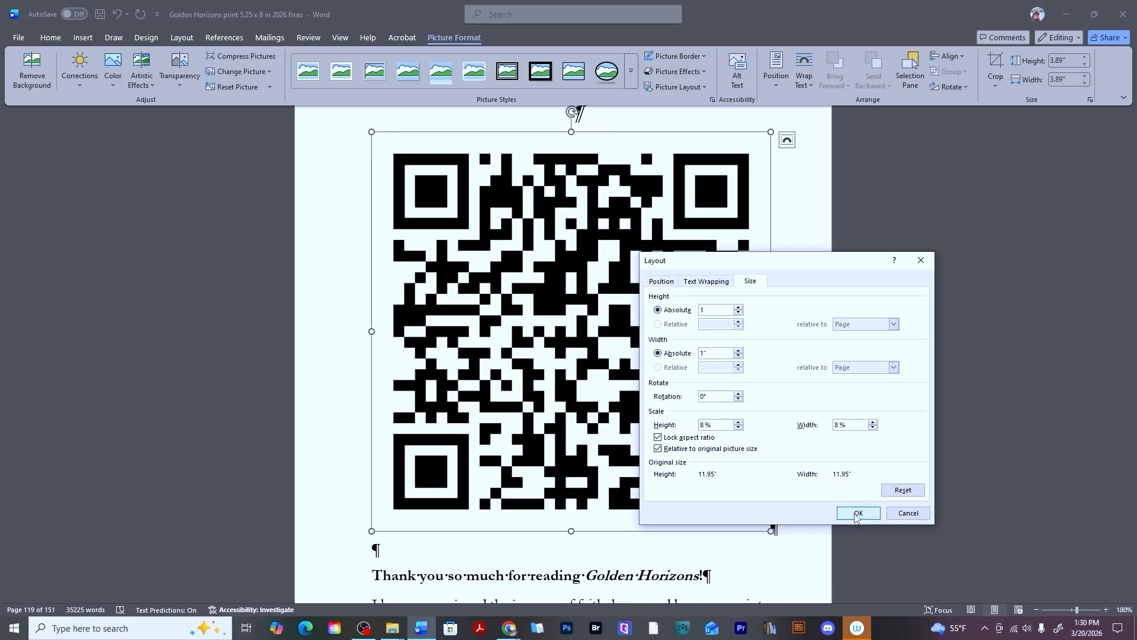
click(857, 513)
Hide the paragraph marks and formatting symbols.
click(754, 251)
scroll(754, 251, up, 3)
click(434, 59)
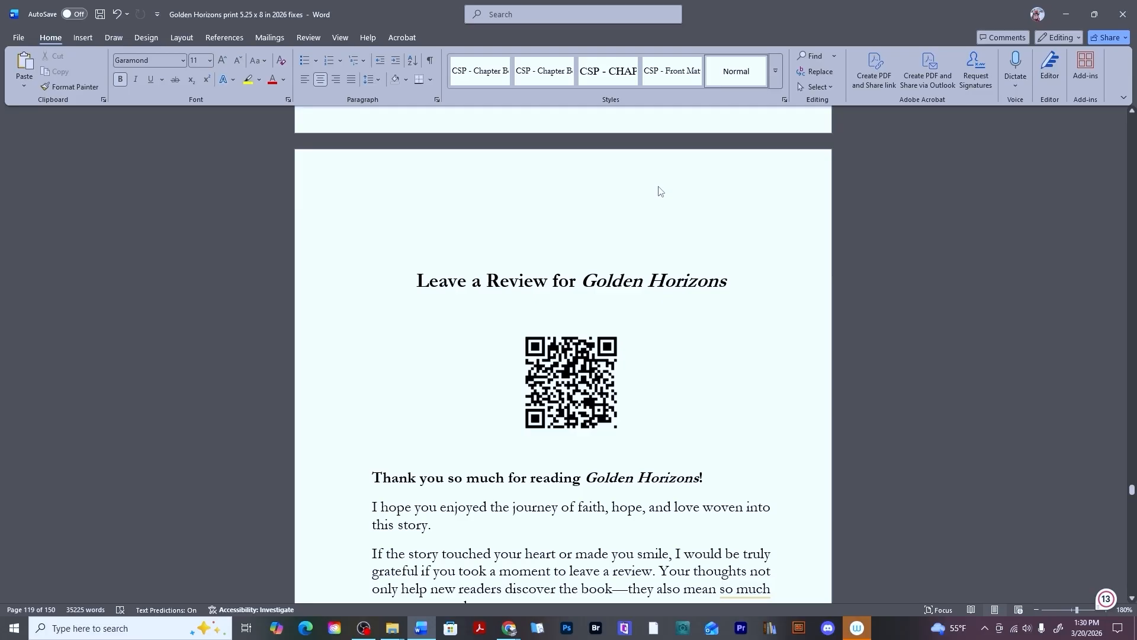
Resize the review QR code to an absolute height of 1.2 inches.
right_click(601, 391)
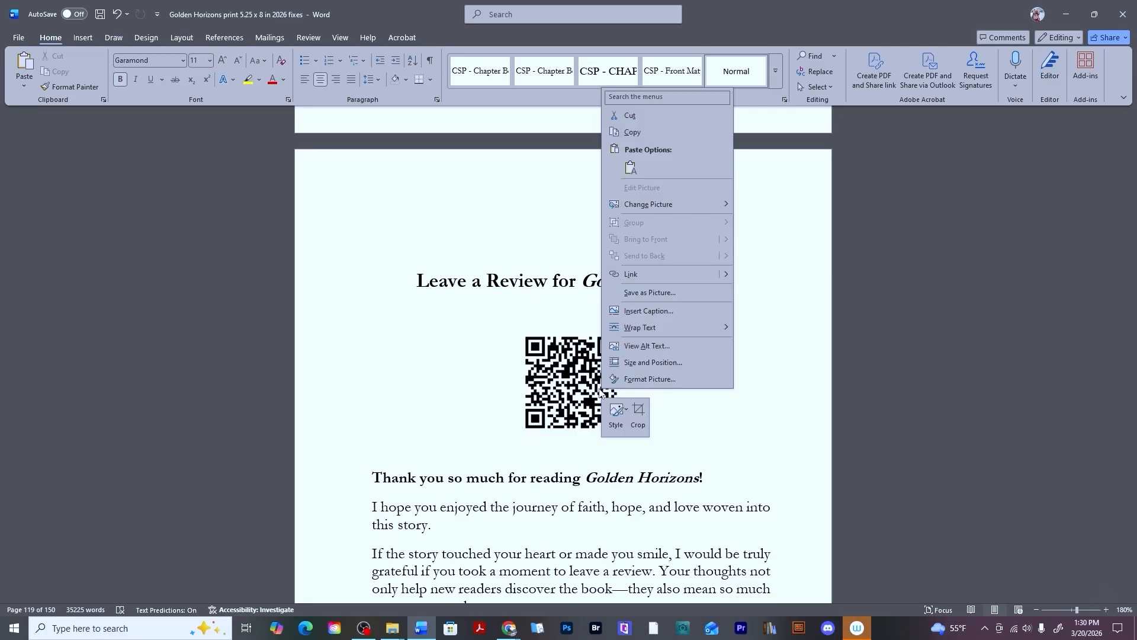
click(622, 363)
drag(705, 310, 666, 312)
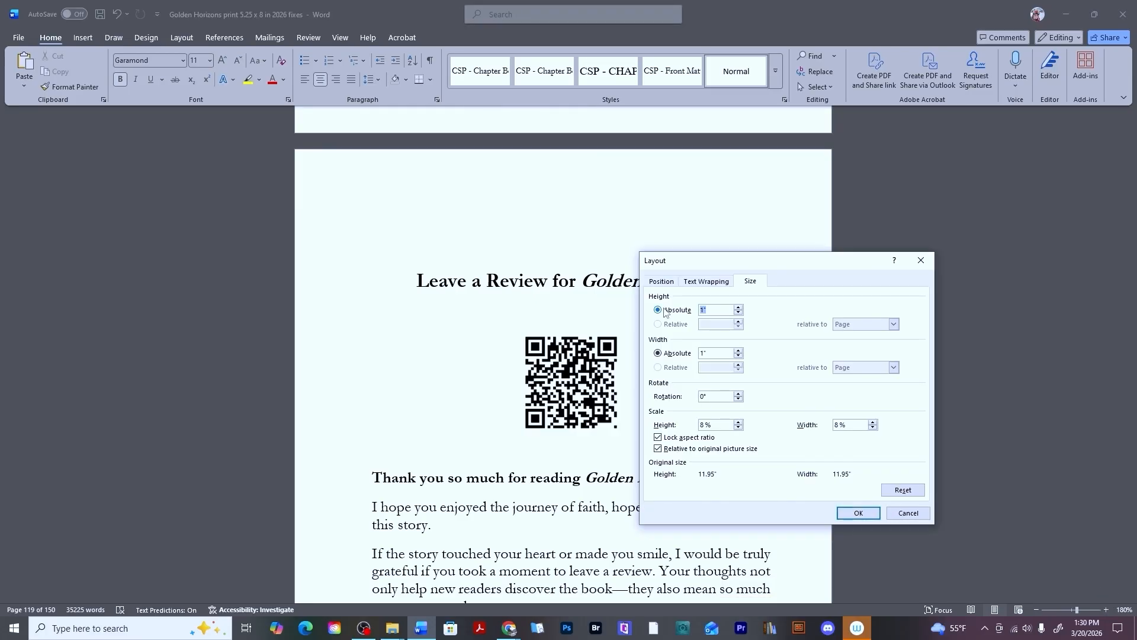
text(1.2)
click(862, 513)
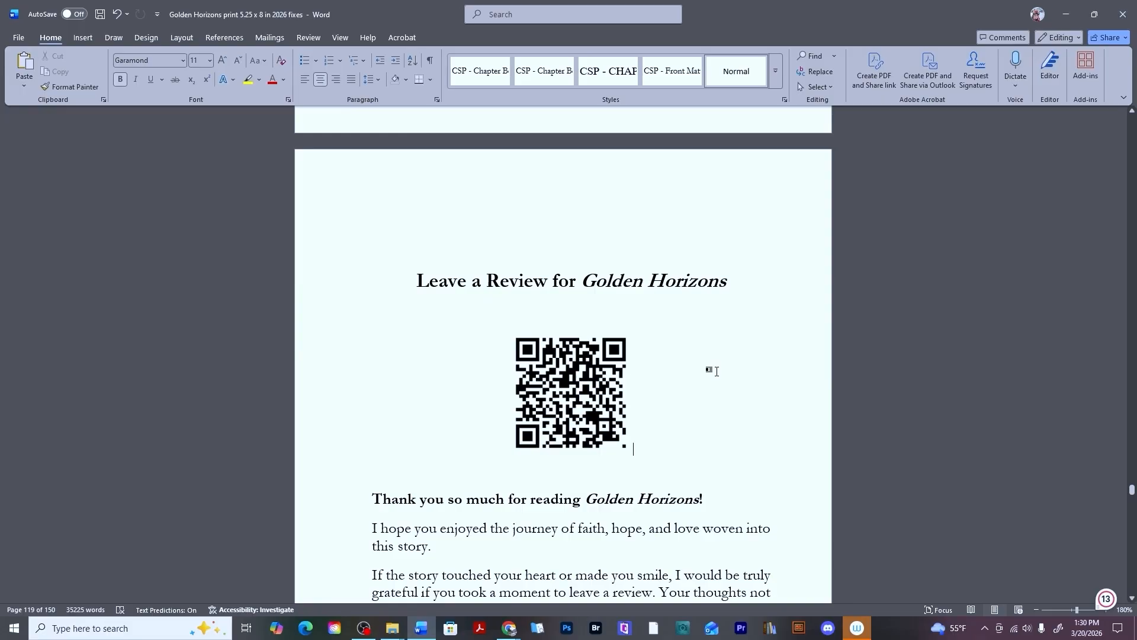
Cut the QR code image below the Newsletter Signup text.
scroll(716, 371, down, 20)
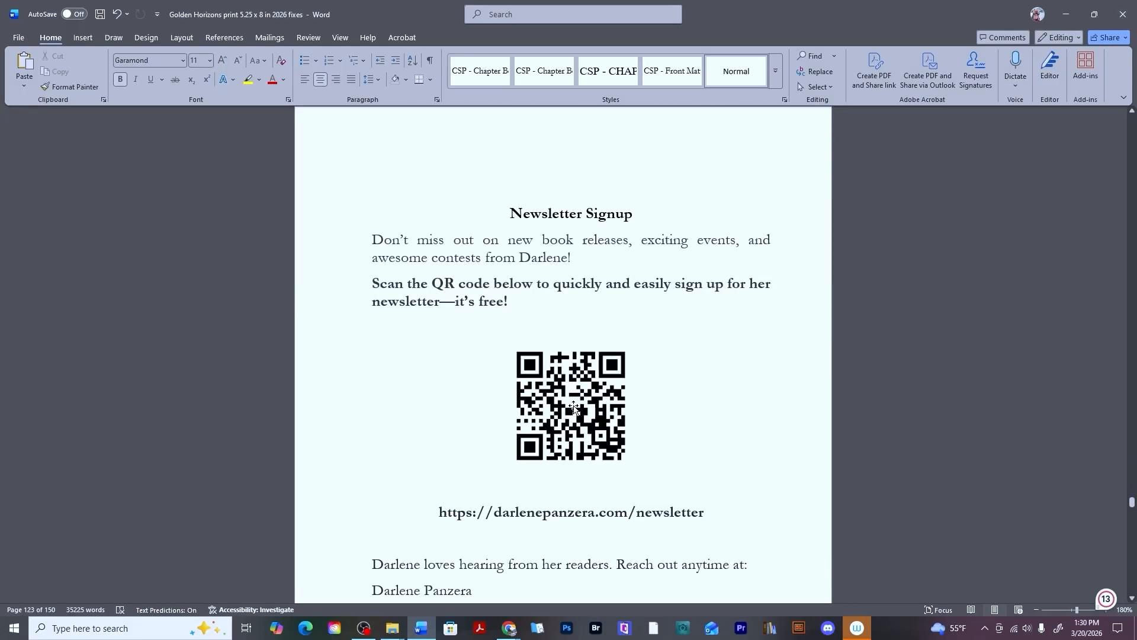
click(573, 407)
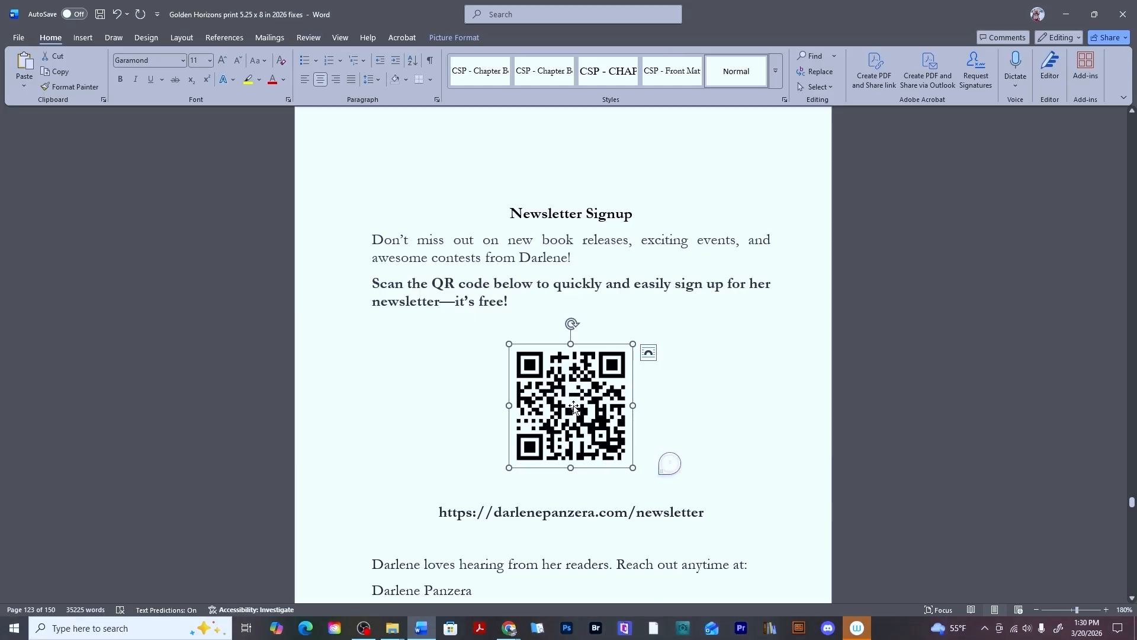
key(ctrl+x)
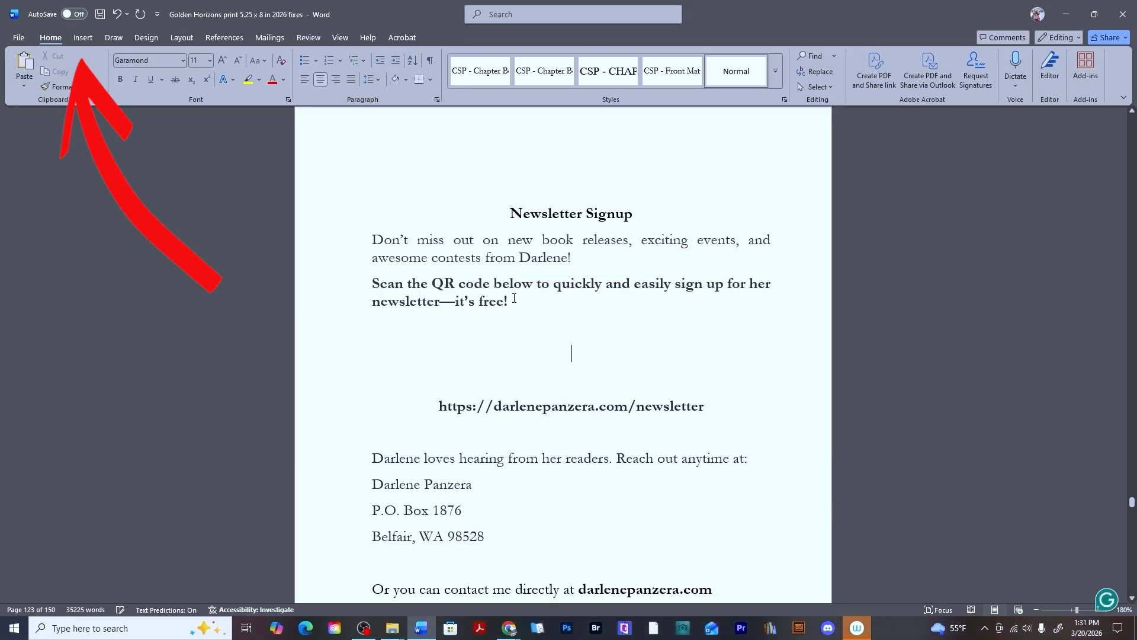
Insert the Newsletter Signup QR code picture from the computer below the newsletter signup text.
click(82, 39)
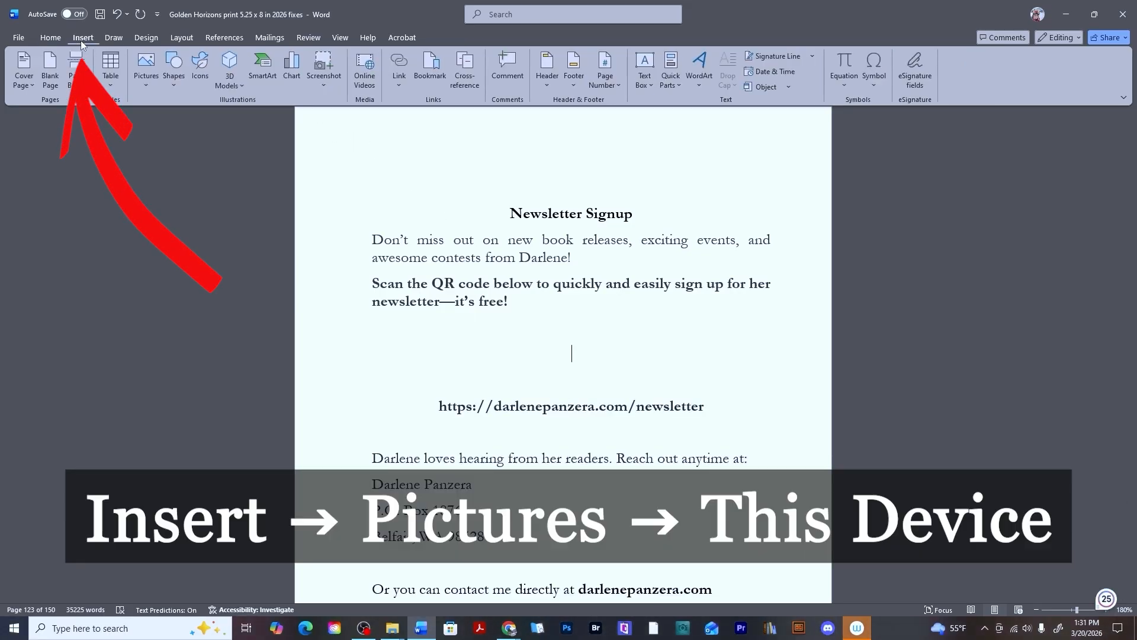
click(136, 70)
click(176, 119)
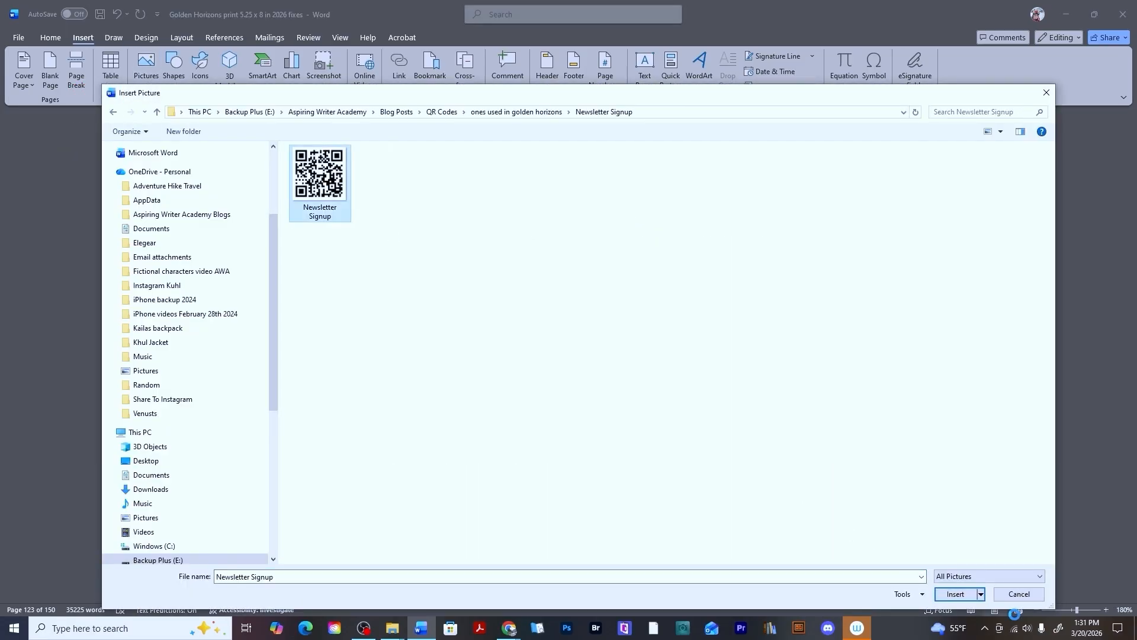
click(955, 594)
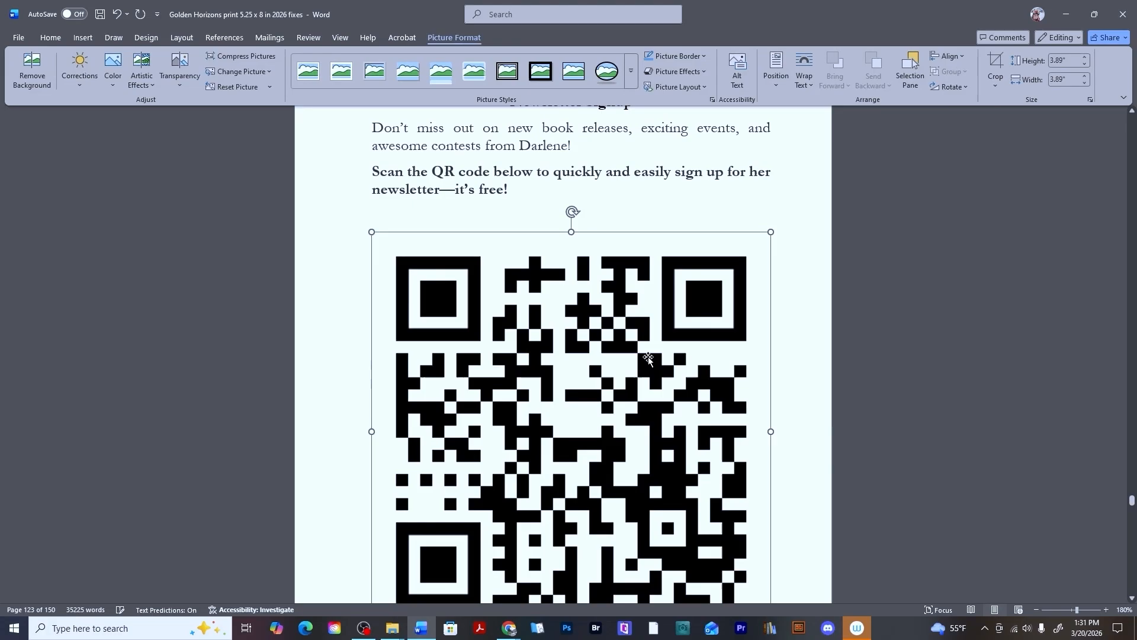
Resize the newsletter QR code to an absolute height of 1.2 inches in its size and position settings.
right_click(645, 339)
click(687, 308)
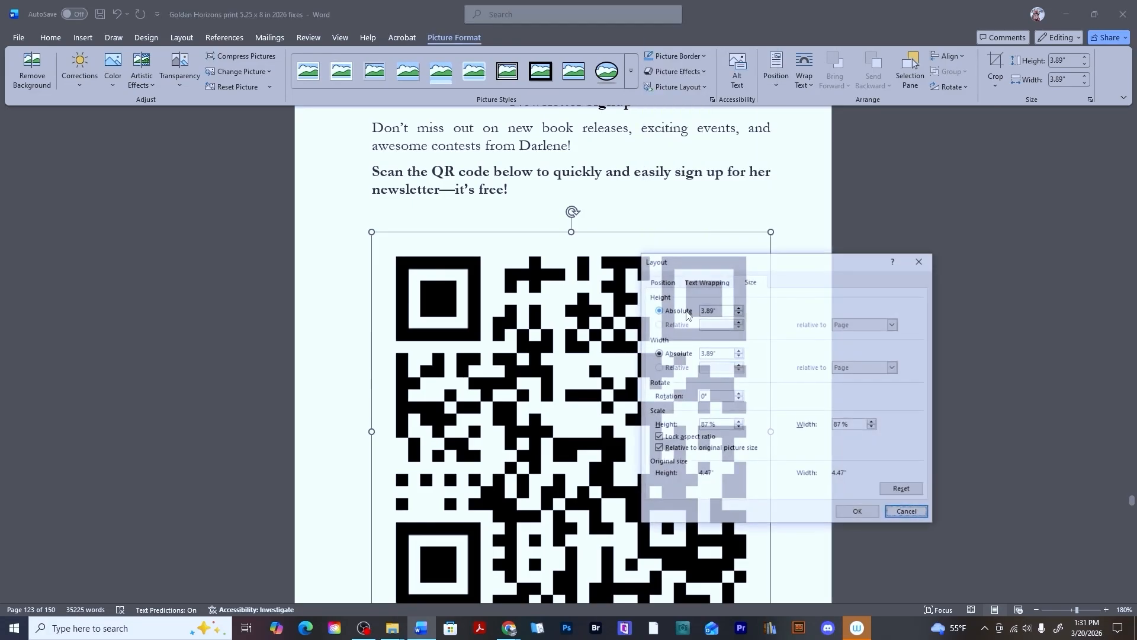
click(719, 309)
drag(720, 310, 690, 315)
text(1)
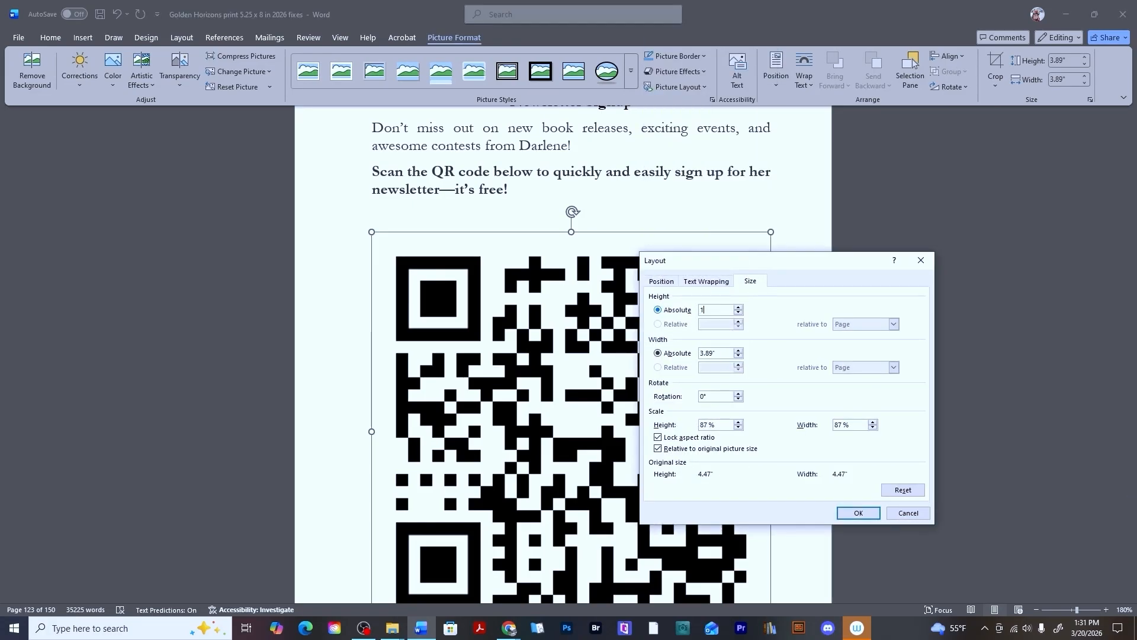
text(.2)
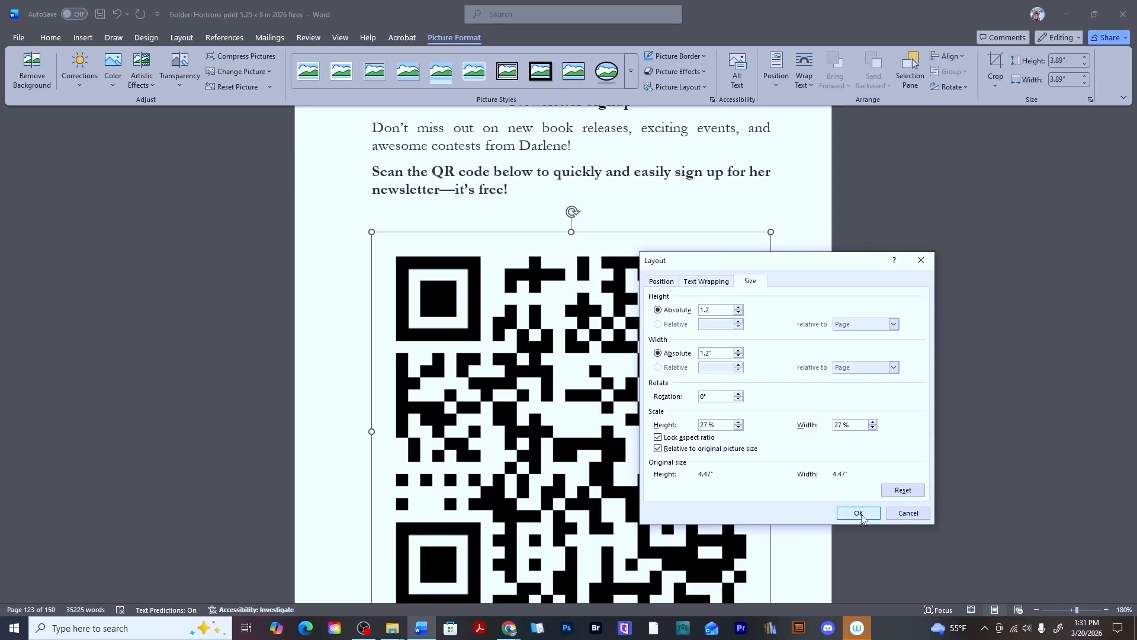
click(860, 515)
click(739, 323)
Scroll through the following pages to locate the next spot where a QR code belongs.
scroll(737, 323, up, 4)
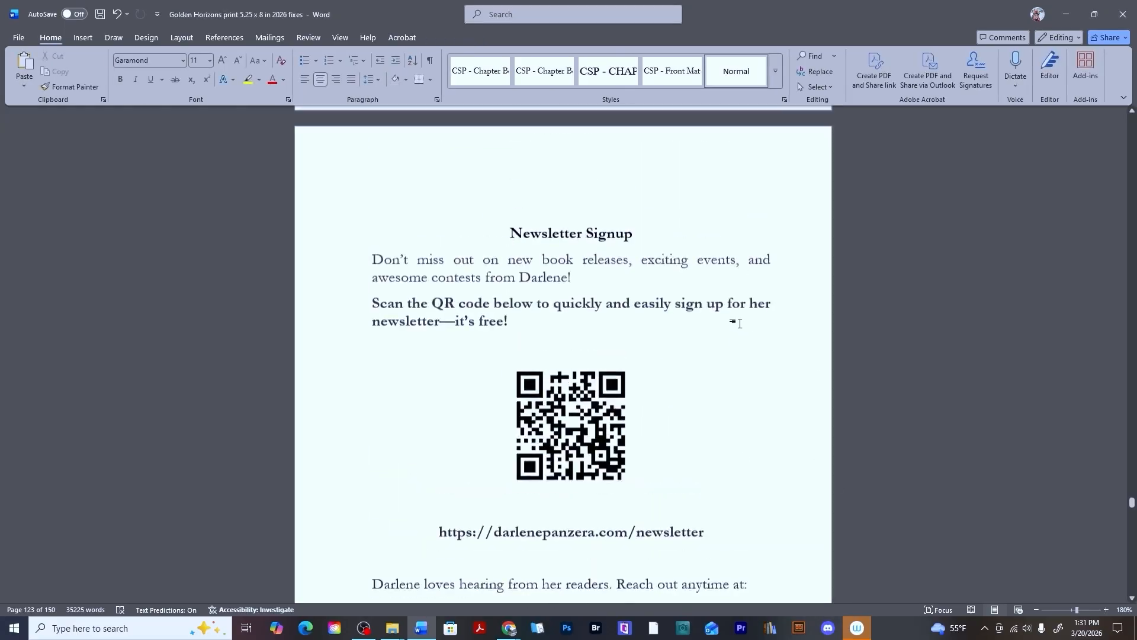
scroll(592, 478, down, 15)
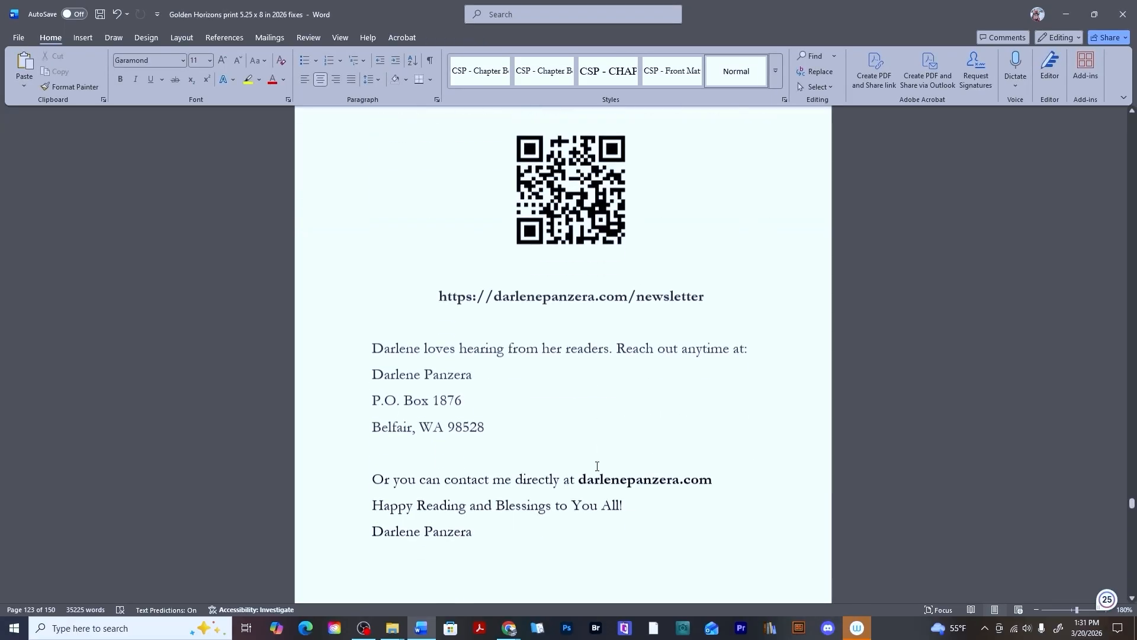
scroll(592, 451, up, 2)
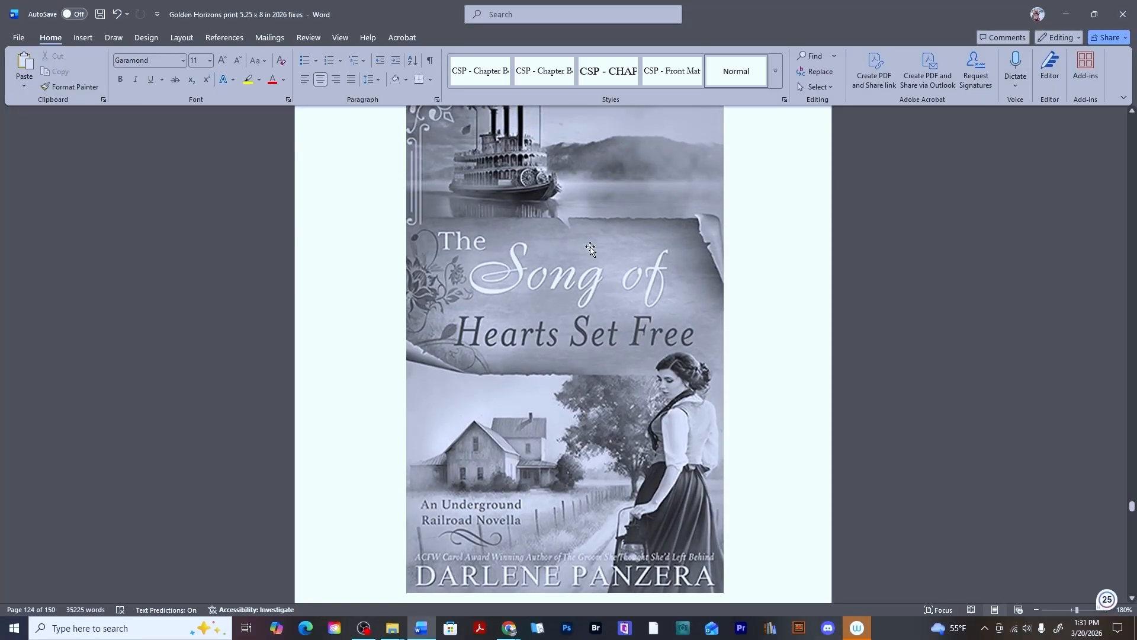
scroll(590, 248, down, 10)
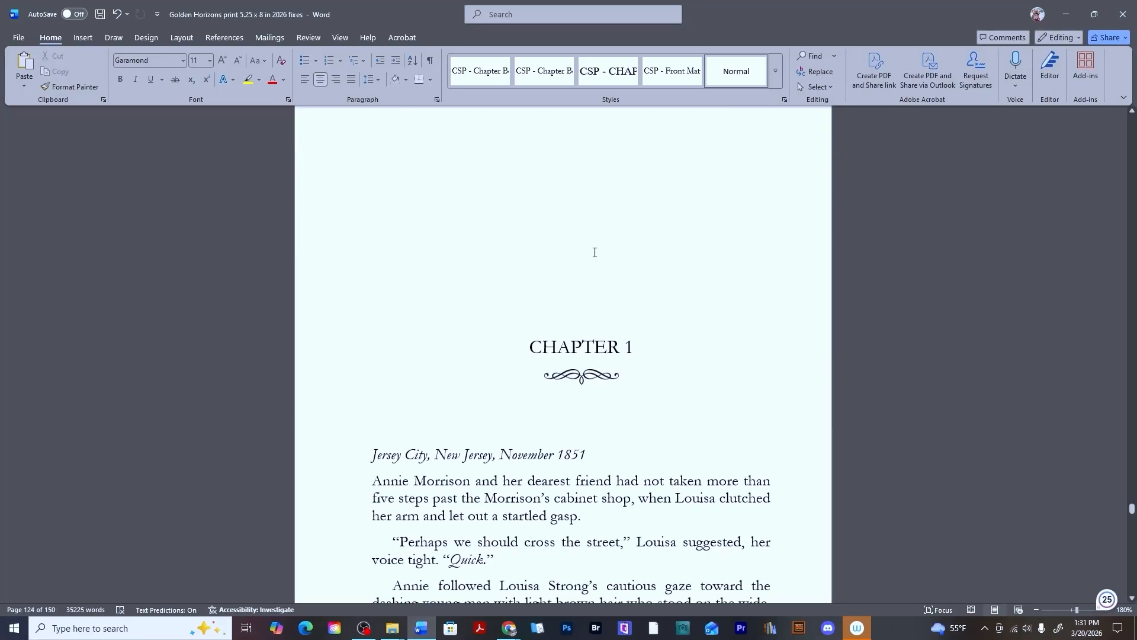
scroll(595, 253, down, 10)
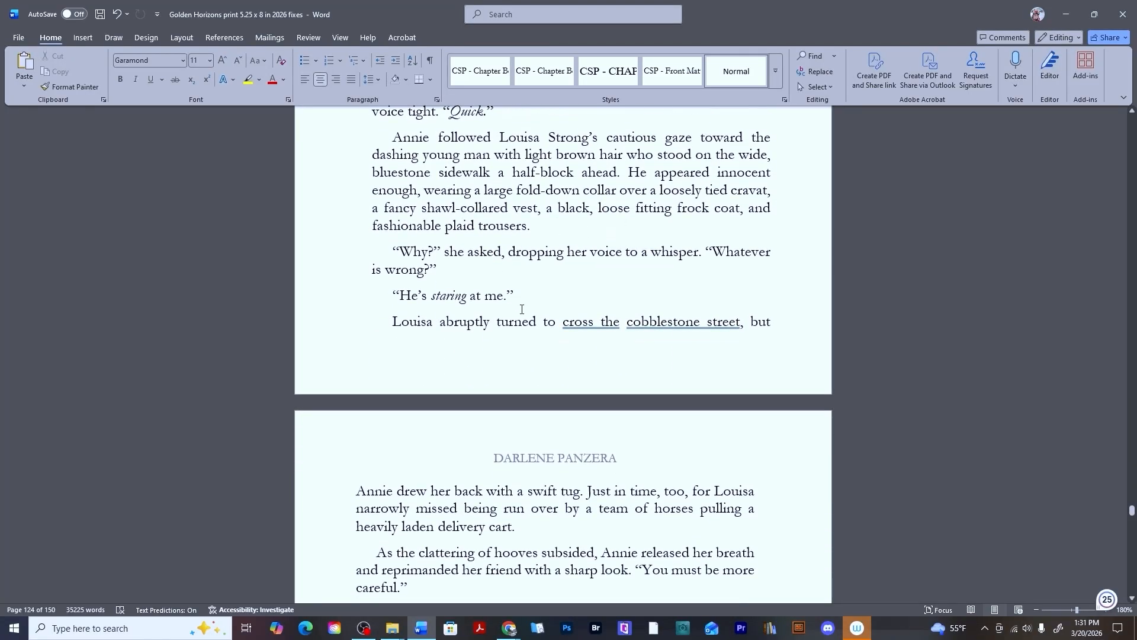
scroll(522, 309, up, 15)
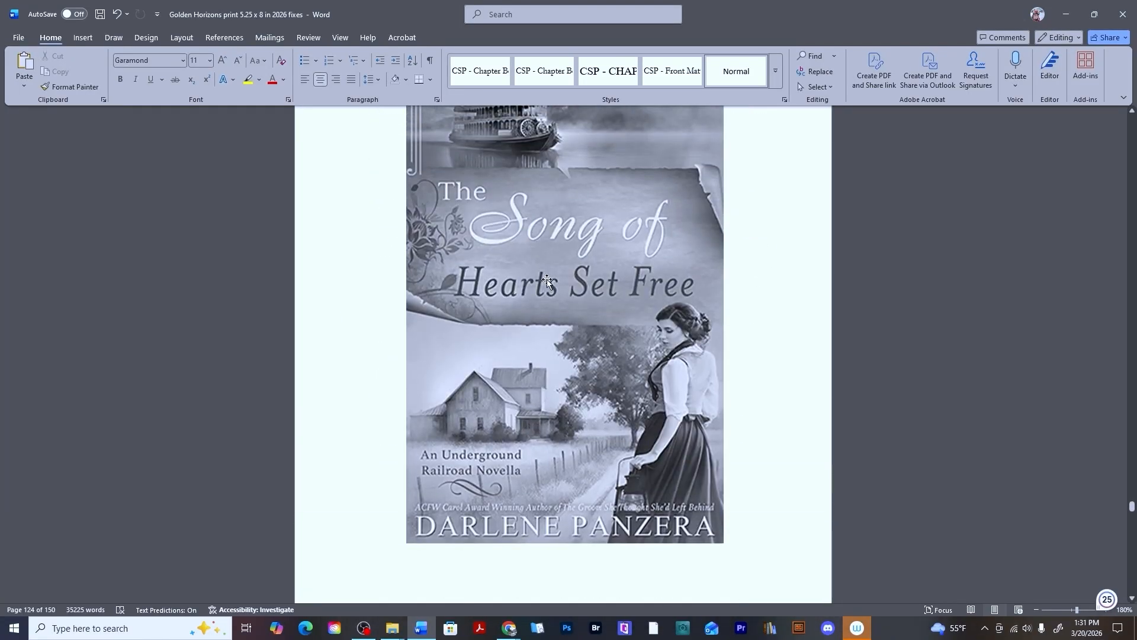
scroll(546, 279, up, 3)
scroll(546, 279, down, 20)
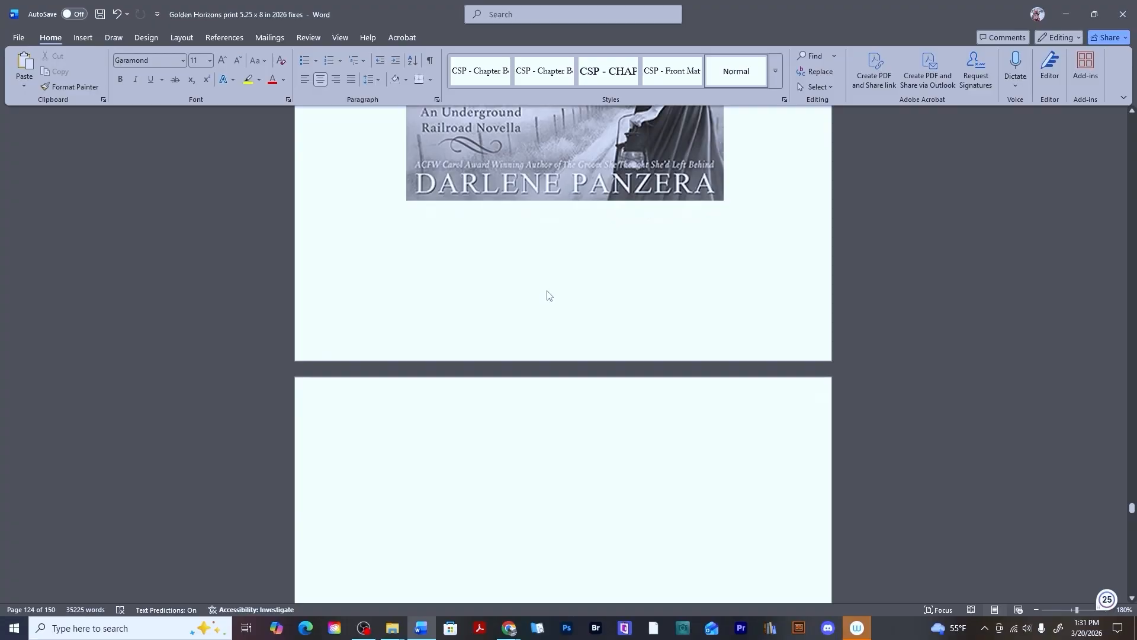
scroll(546, 290, down, 20)
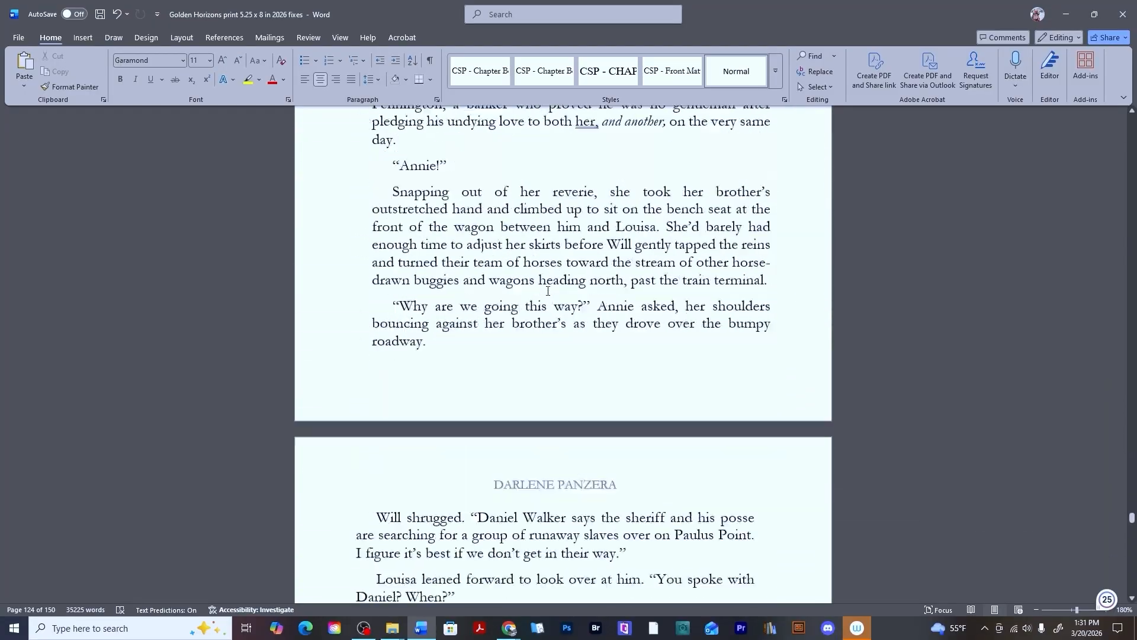
scroll(548, 291, down, 20)
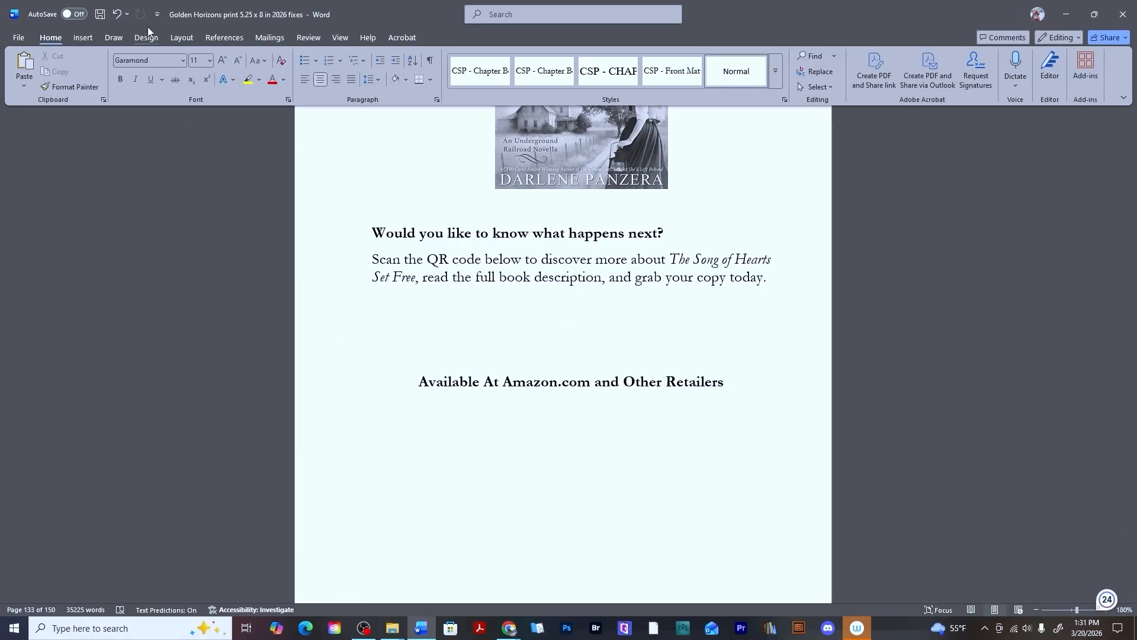
Page through the spreads in the KDP Print Previewer to check how the QR codes appear.
click(83, 39)
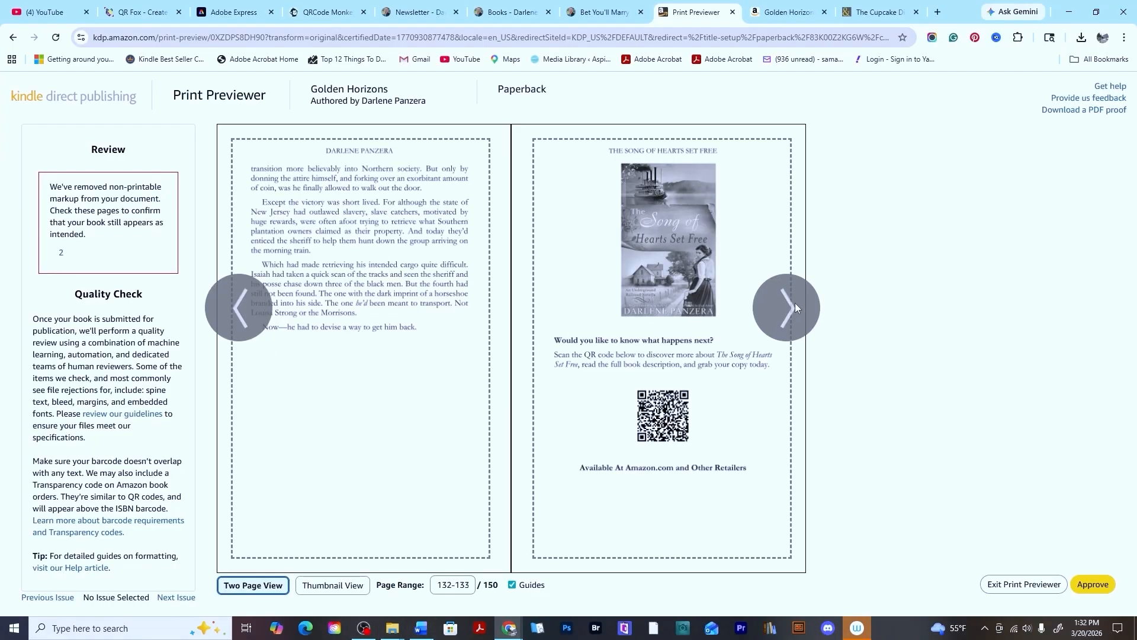
click(795, 304)
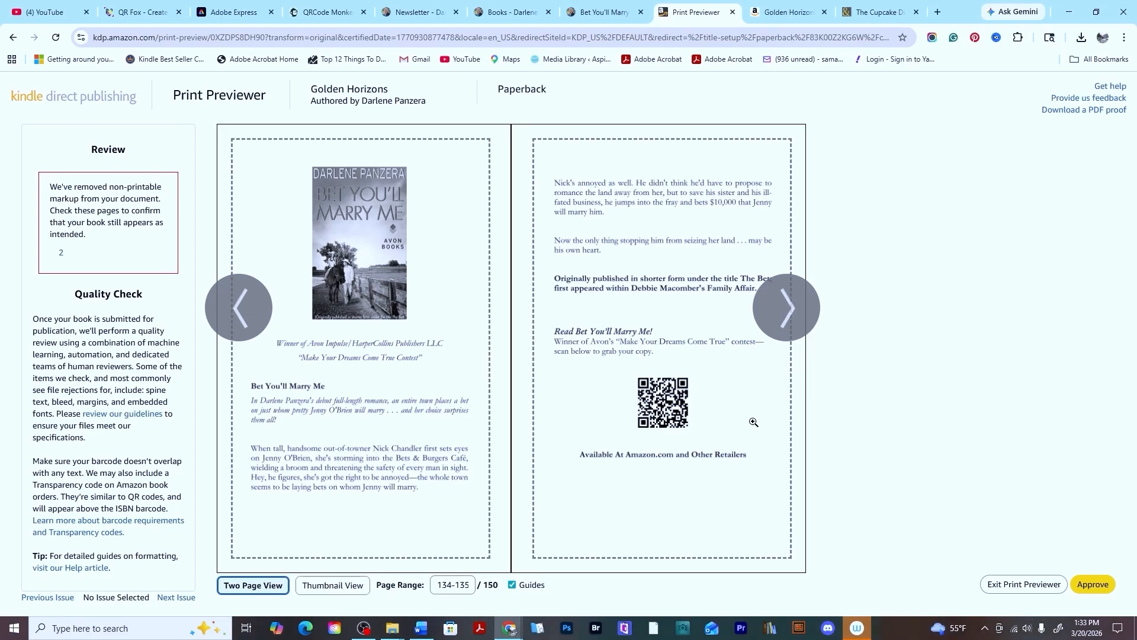
click(791, 301)
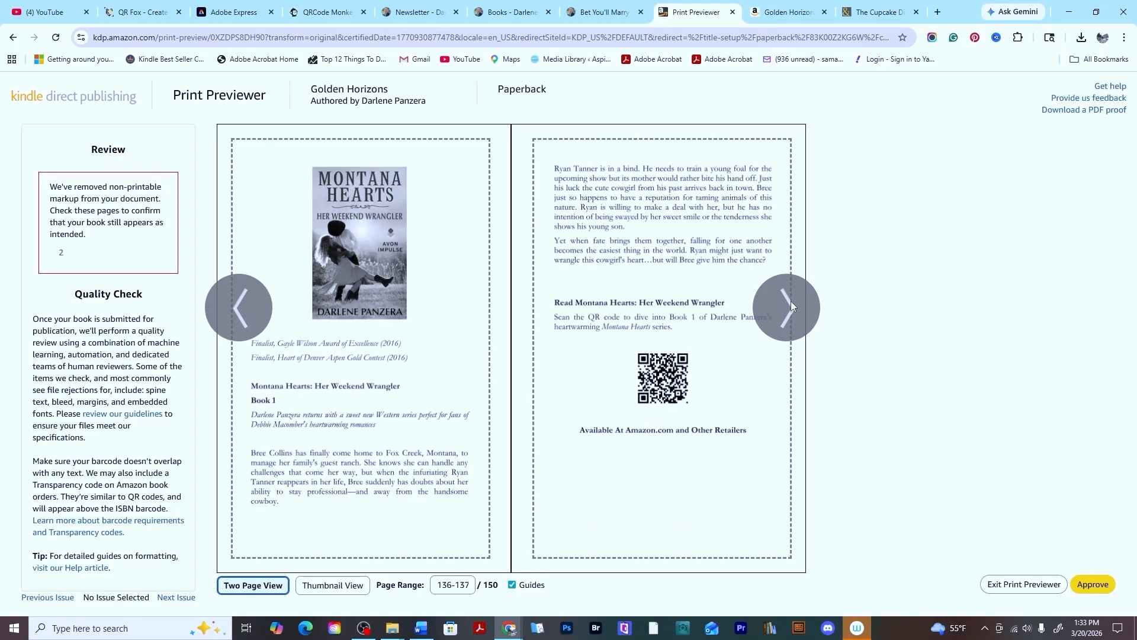
click(790, 301)
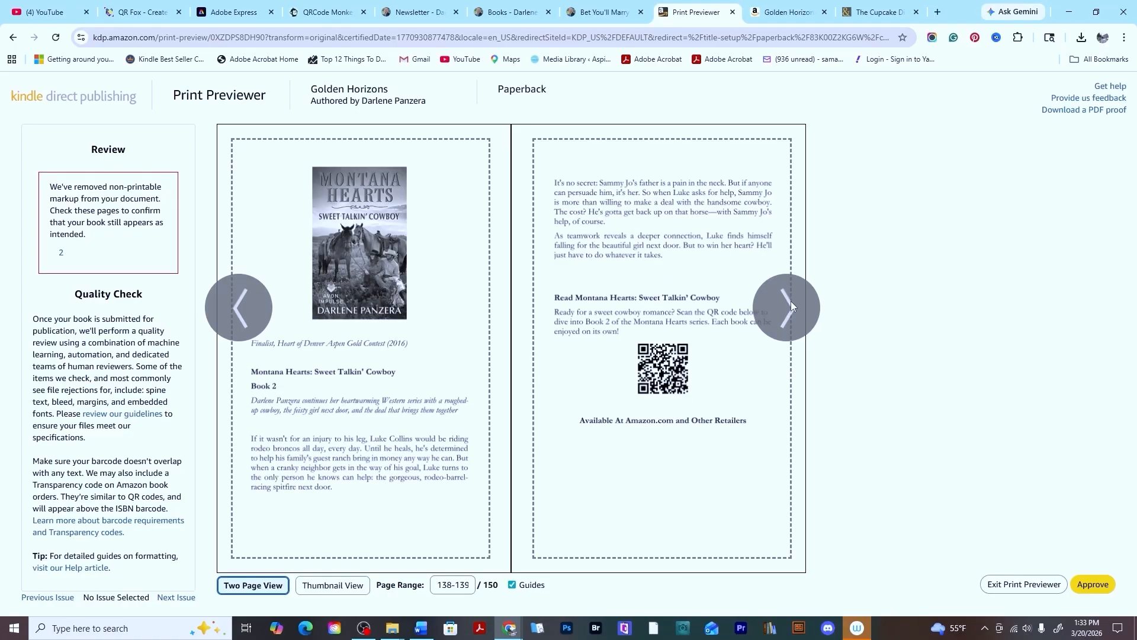